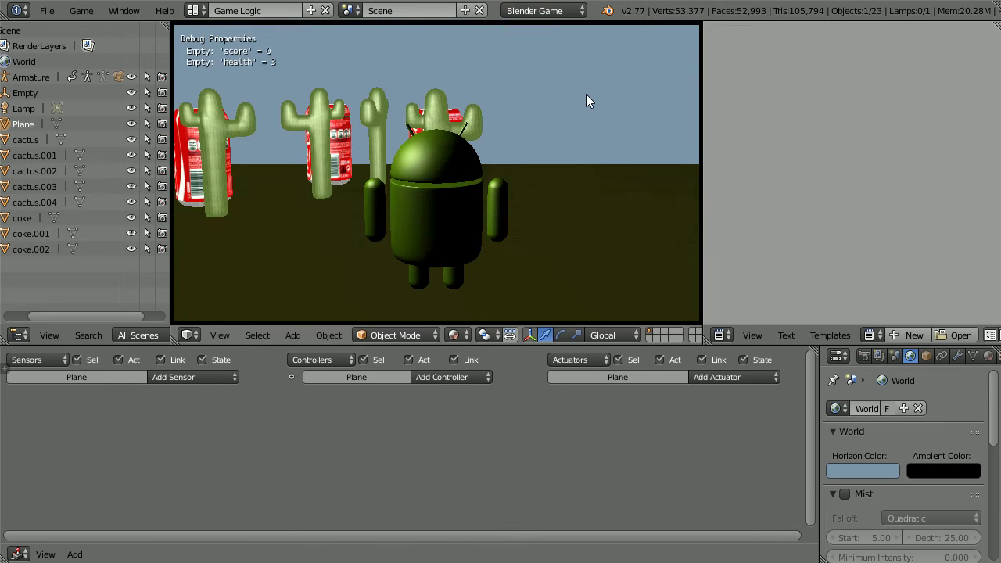
Playtest the game, steering the android to collect a Coke can and hit cacti (score 1, health 1), then quit.
{"action": "key", "text": "Up"}
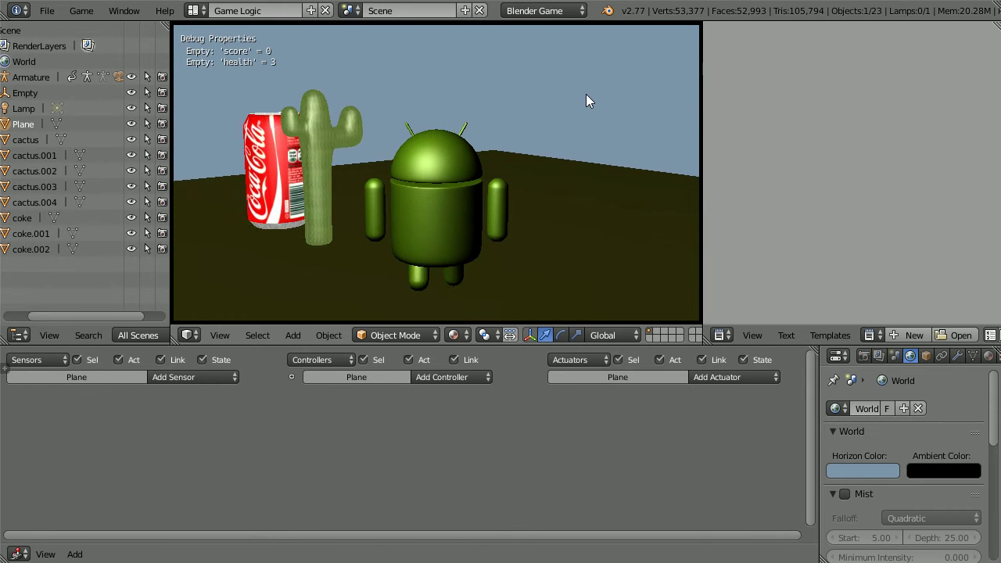
{"action": "key", "text": "Up"}
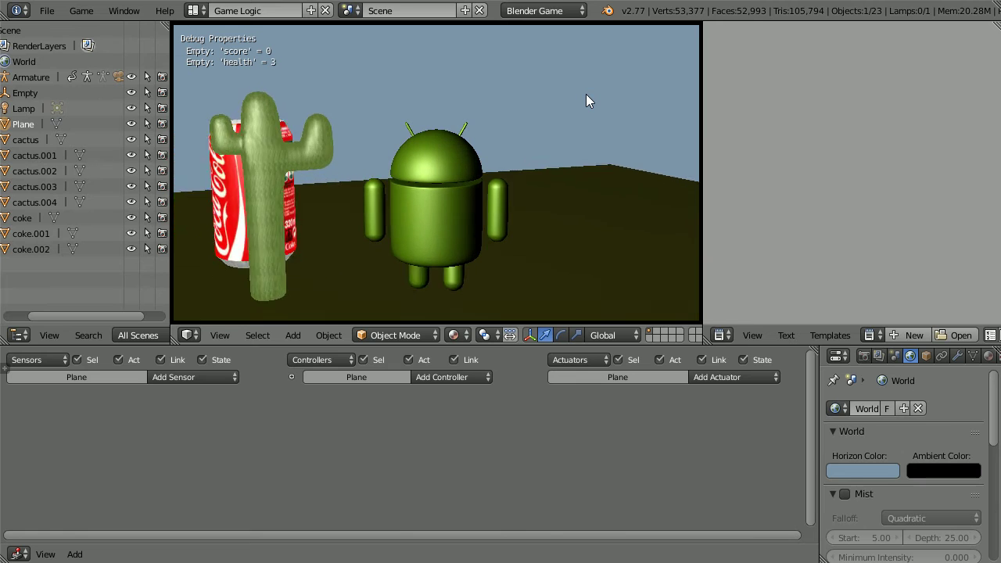
{"action": "key", "text": "Left"}
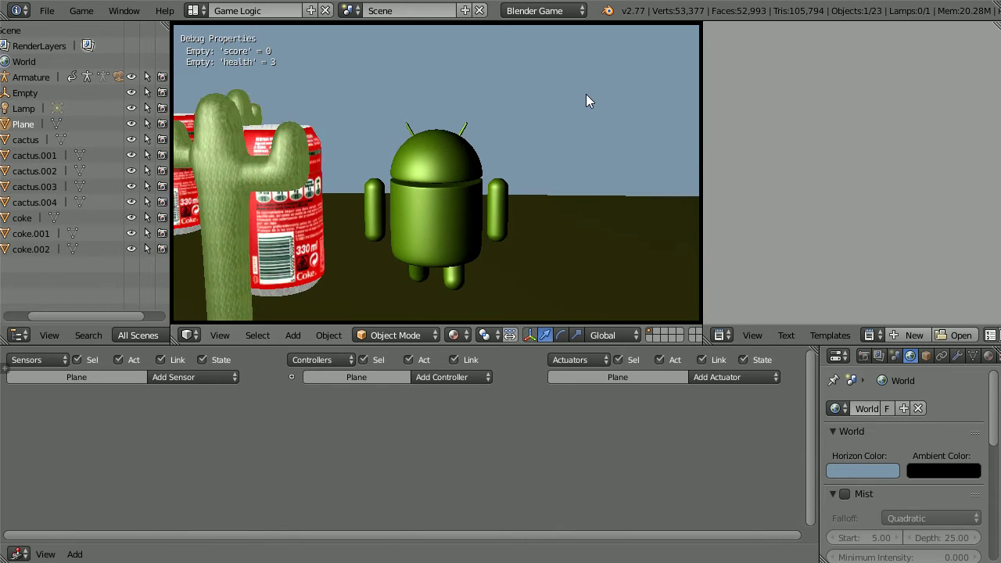
{"action": "key", "text": "Up"}
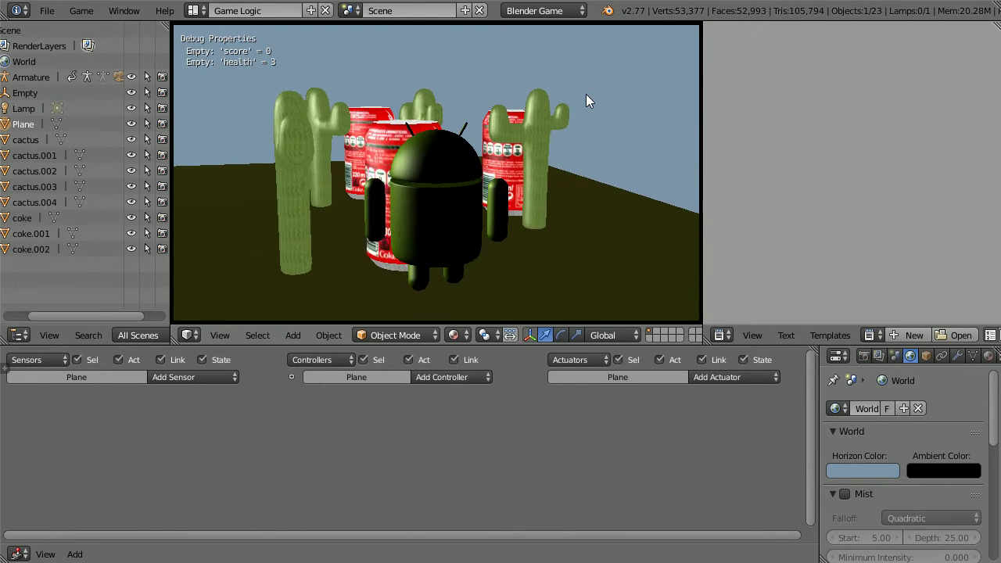
{"action": "key", "text": "Right"}
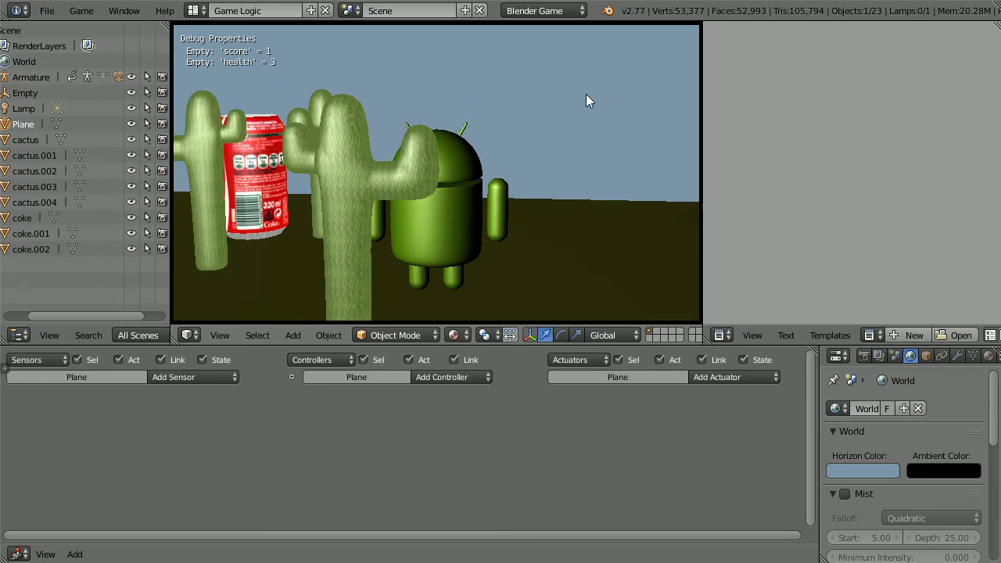
{"action": "key", "text": "Down"}
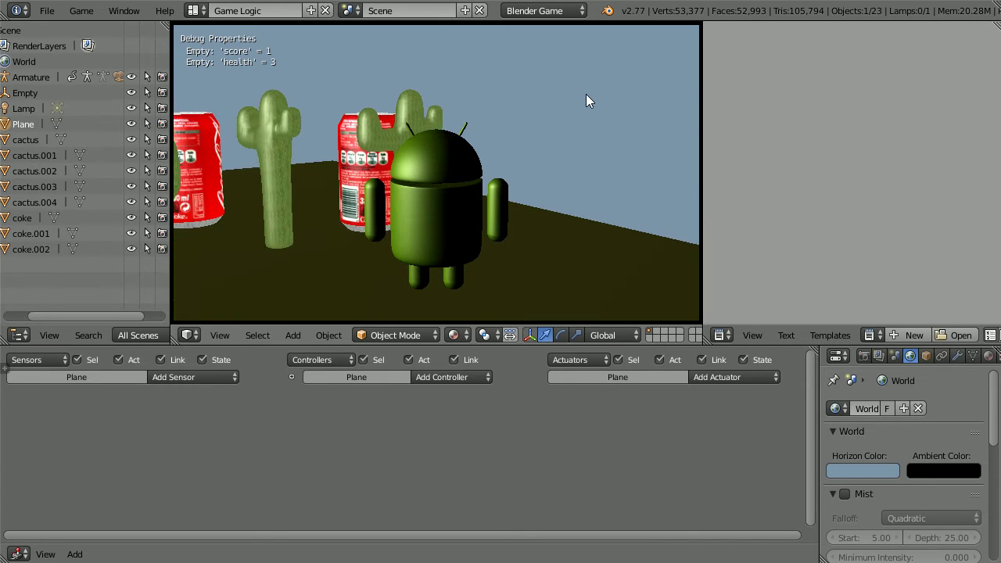
{"action": "key", "text": "Left"}
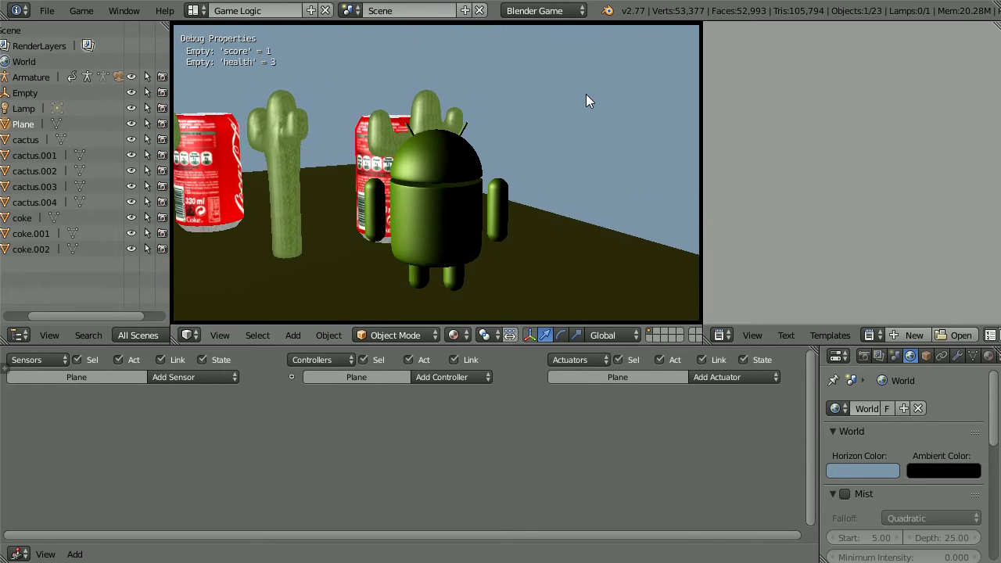
{"action": "key", "text": "Right"}
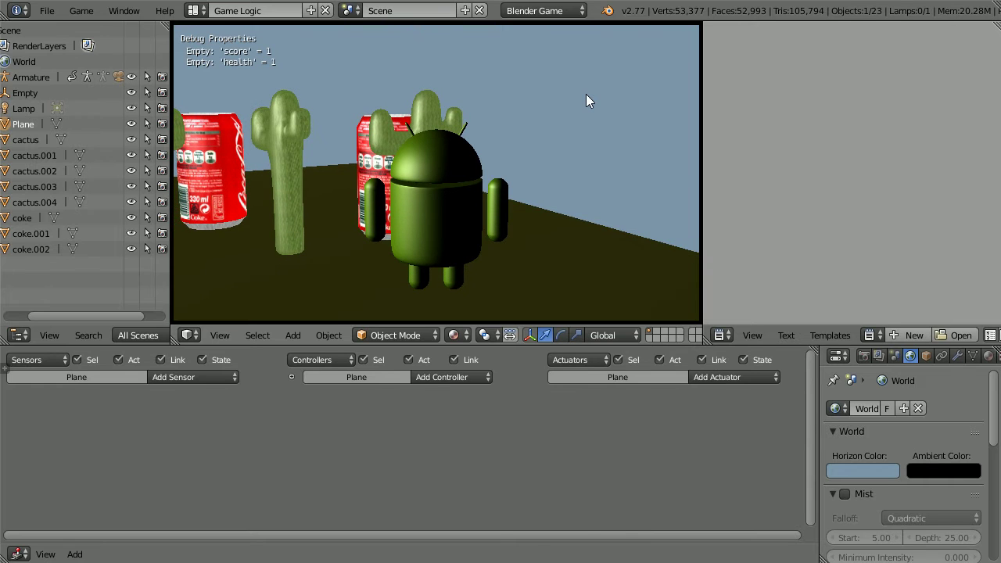
{"action": "key", "text": "Escape"}
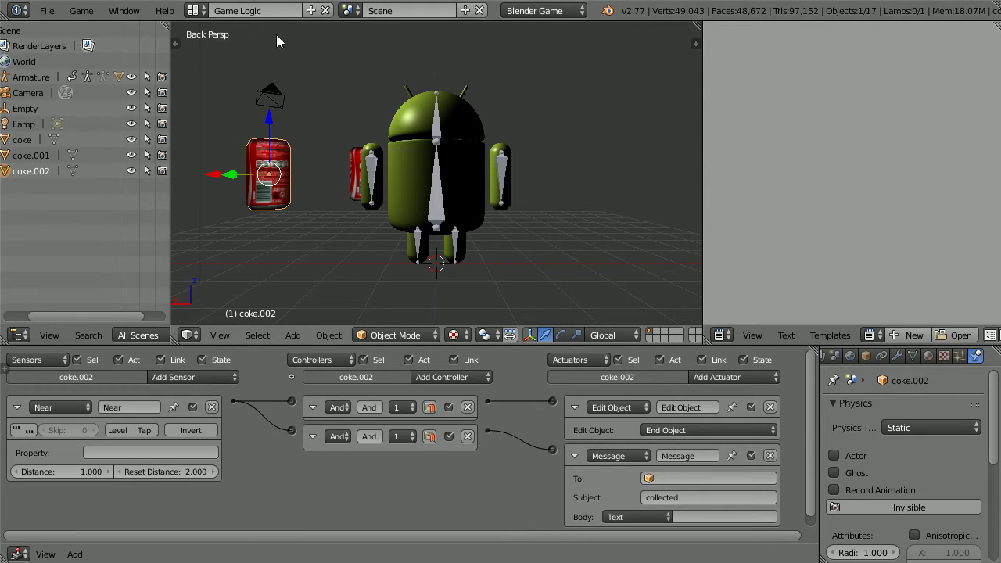
Select the camera and set its Relations Parent to Armature in Object properties.
{"action": "right_click", "coordinate": [269, 89]}
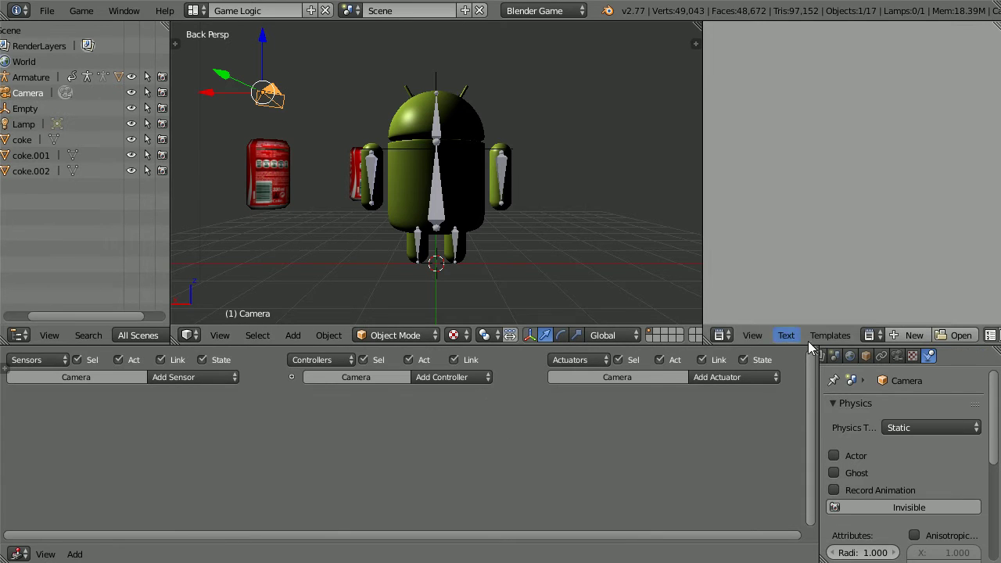
{"action": "scroll", "coordinate": [900, 356], "scroll_direction": "up", "scroll_amount": 3}
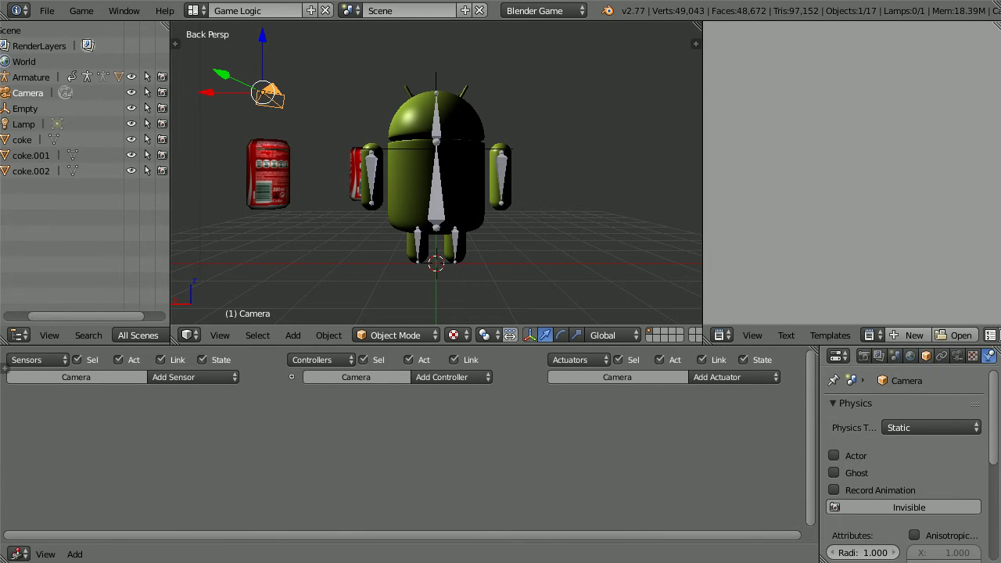
{"action": "left_click", "coordinate": [928, 358]}
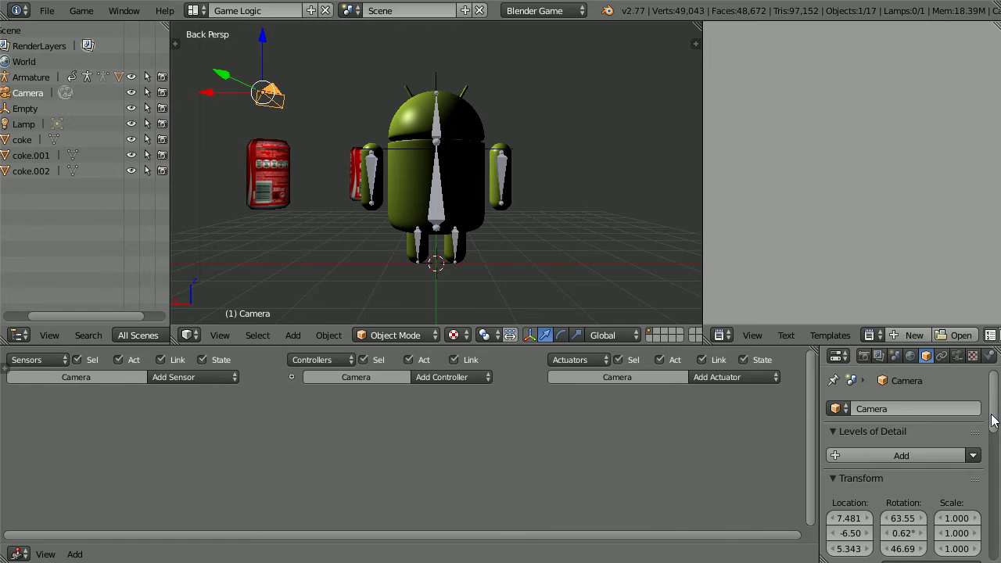
{"action": "left_click_drag", "start_coordinate": [995, 415], "coordinate": [997, 450]}
{"action": "left_click", "coordinate": [929, 510]}
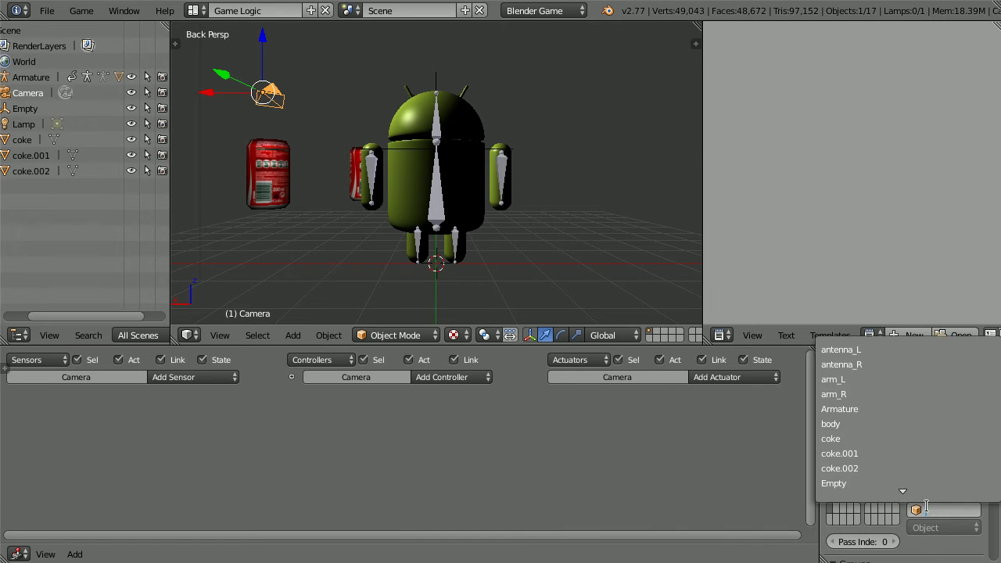
{"action": "left_click", "coordinate": [896, 409]}
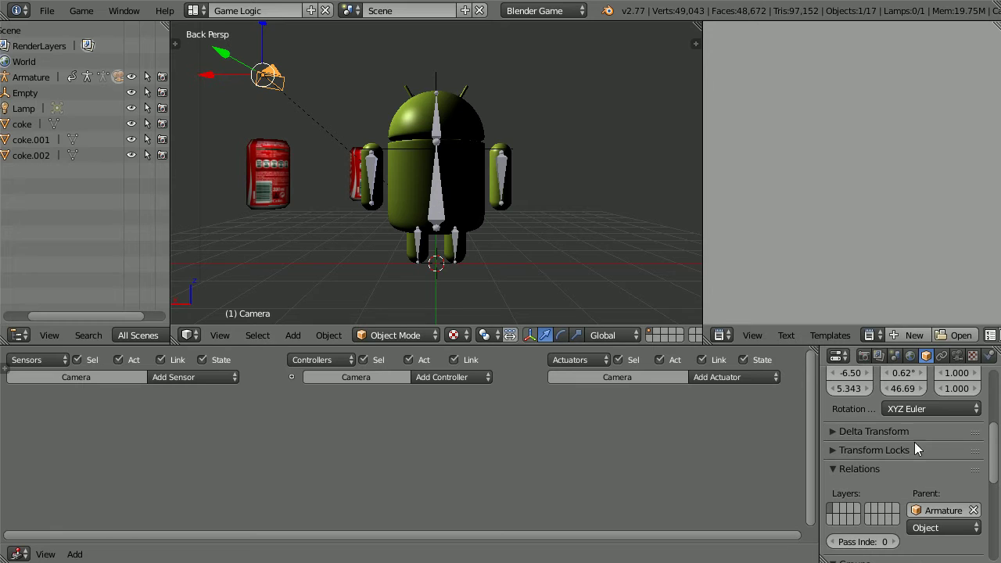
Reset the camera's Location and Rotation fields to default zero values.
{"action": "scroll", "coordinate": [994, 451], "scroll_direction": "up", "scroll_amount": 5}
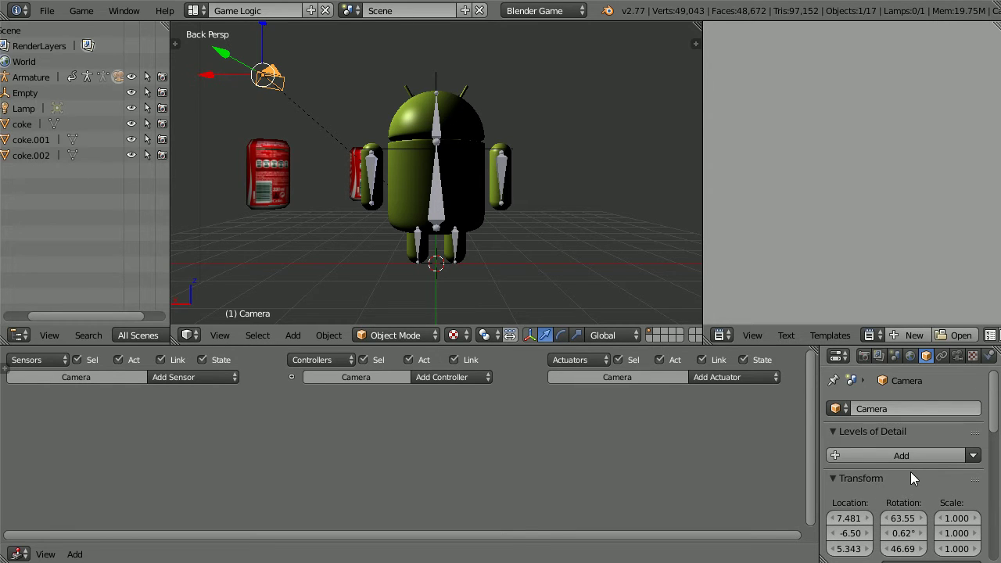
{"action": "right_click", "coordinate": [852, 537]}
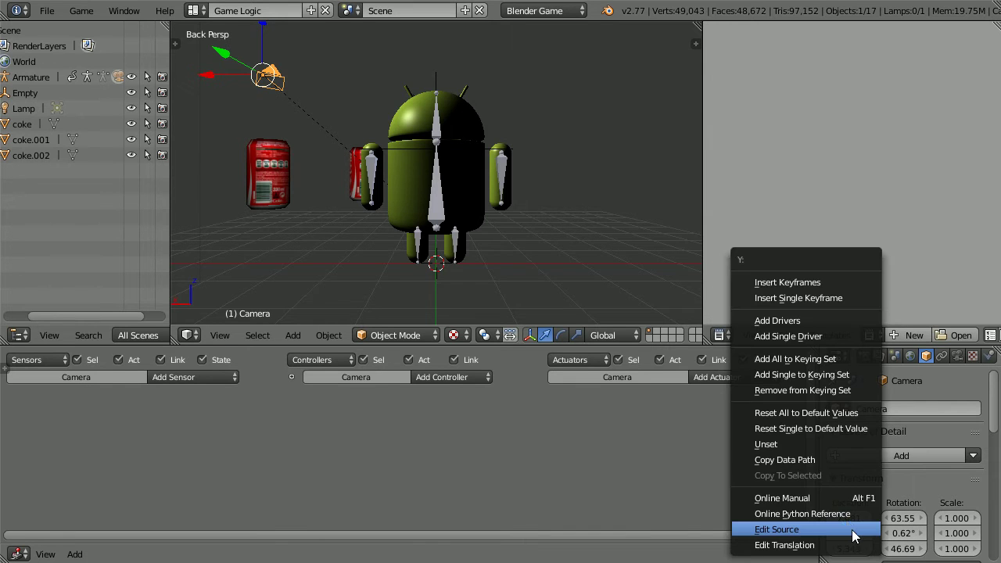
{"action": "left_click", "coordinate": [863, 413]}
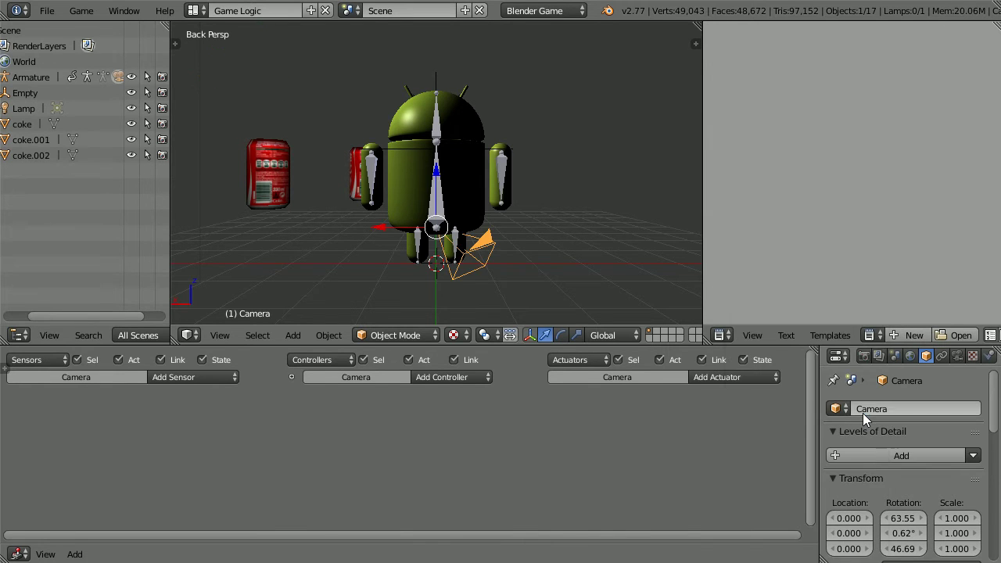
{"action": "right_click", "coordinate": [904, 535]}
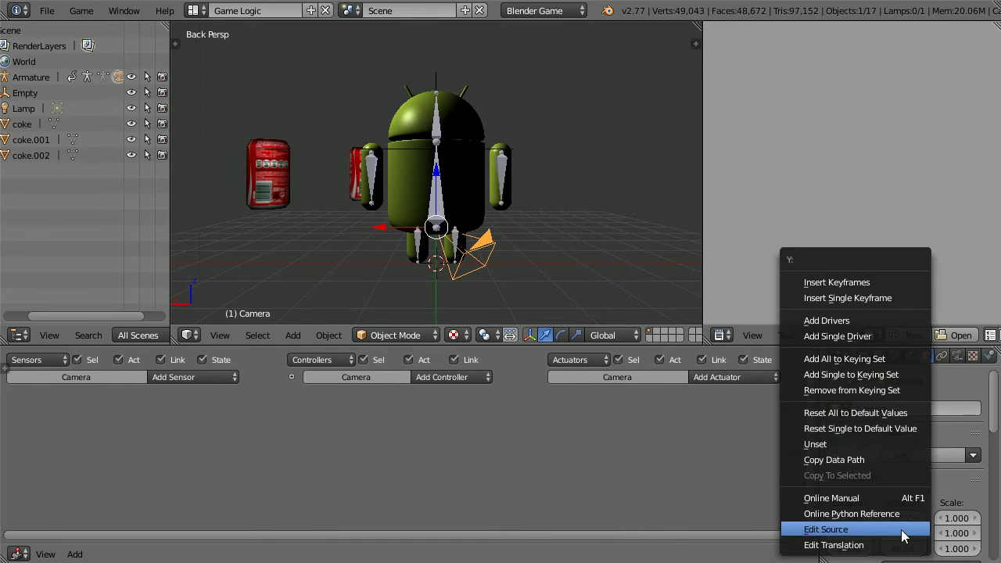
{"action": "left_click", "coordinate": [863, 413]}
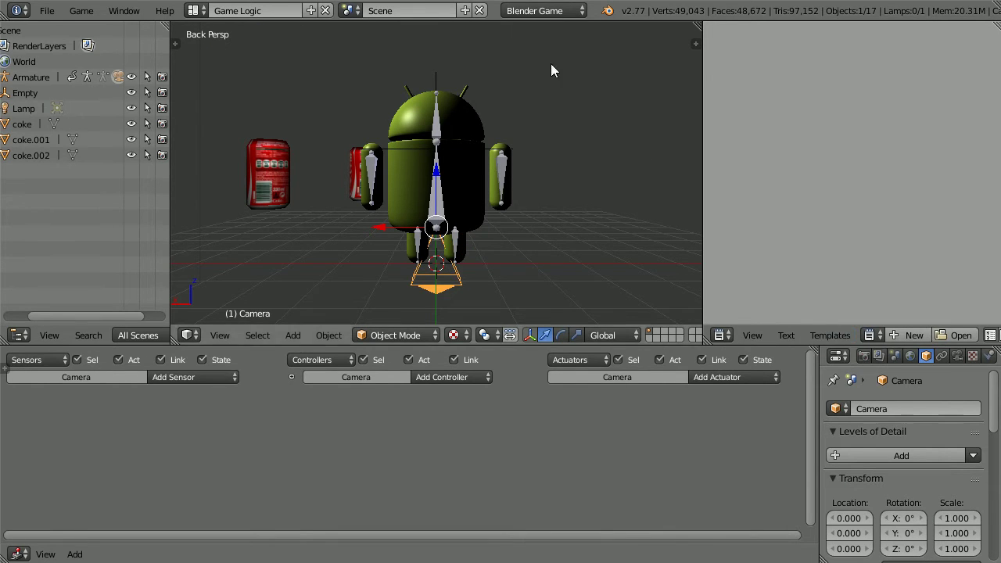
{"action": "left_click", "coordinate": [227, 335]}
Look through the camera, fit the view with Home, then toggle Quad View and Fullscreen Area.
{"action": "left_click", "coordinate": [301, 280]}
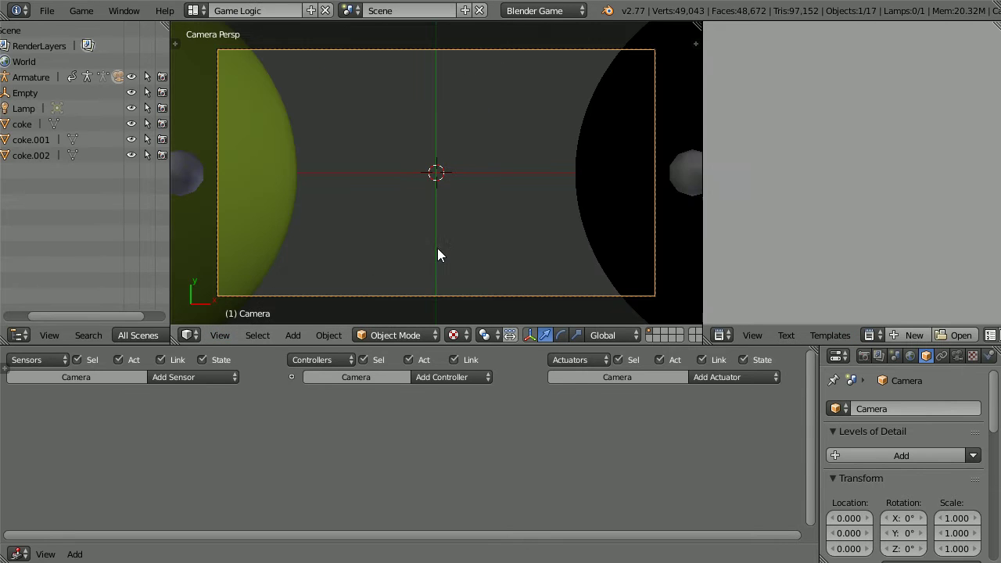
{"action": "key", "text": "Home"}
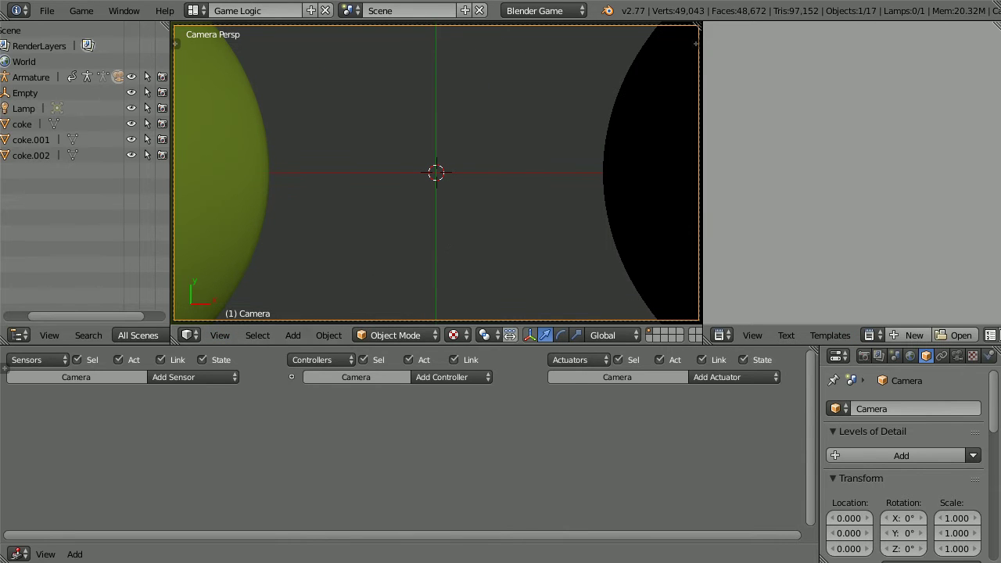
{"action": "left_click", "coordinate": [230, 333]}
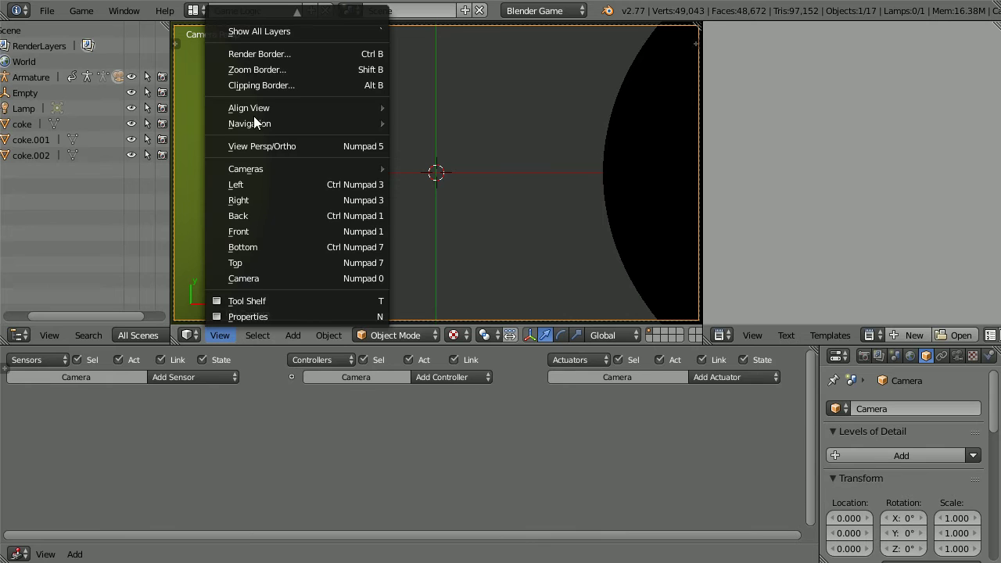
{"action": "mouse_move", "coordinate": [279, 11]}
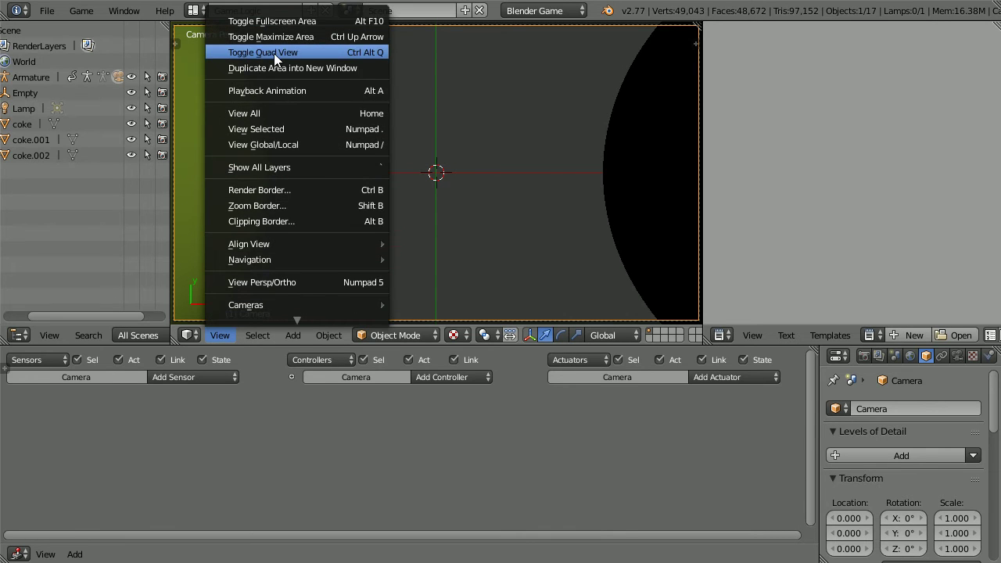
{"action": "left_click", "coordinate": [320, 51]}
{"action": "left_click", "coordinate": [229, 333]}
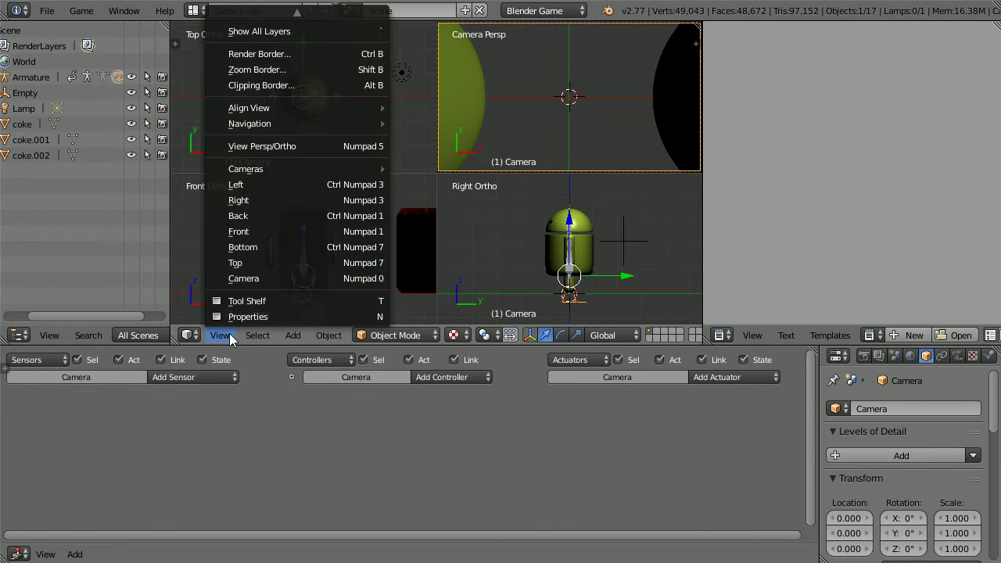
{"action": "mouse_move", "coordinate": [261, 13]}
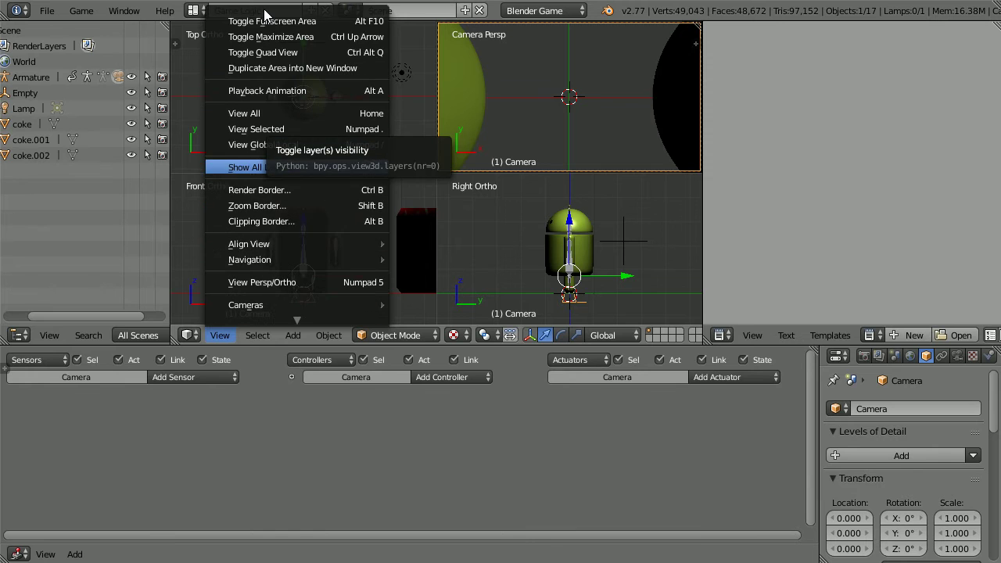
{"action": "left_click", "coordinate": [332, 22]}
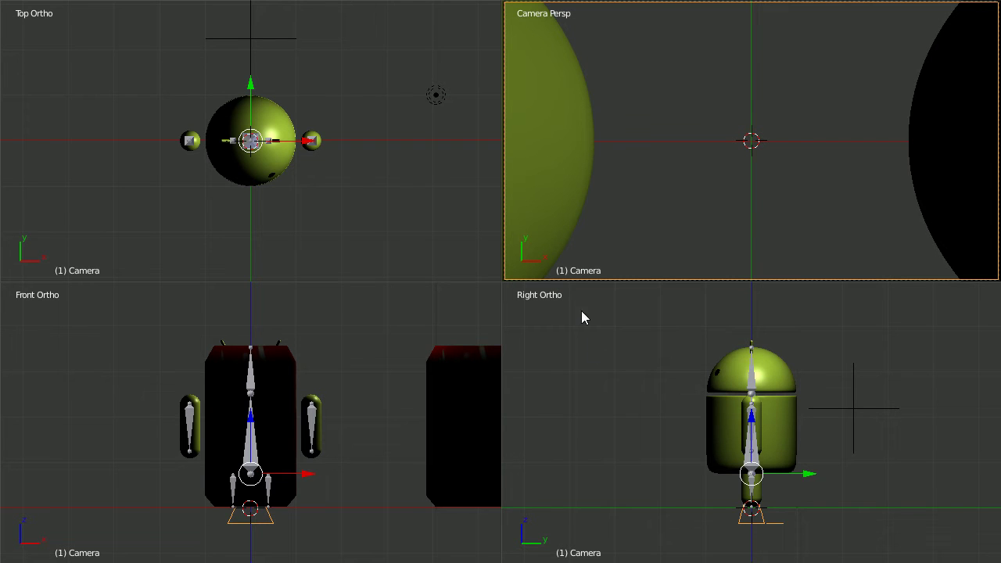
Slide the camera back along Y and rotate it, undoing the roll so the view stays upright.
{"action": "scroll", "coordinate": [681, 405], "scroll_direction": "down", "scroll_amount": 5}
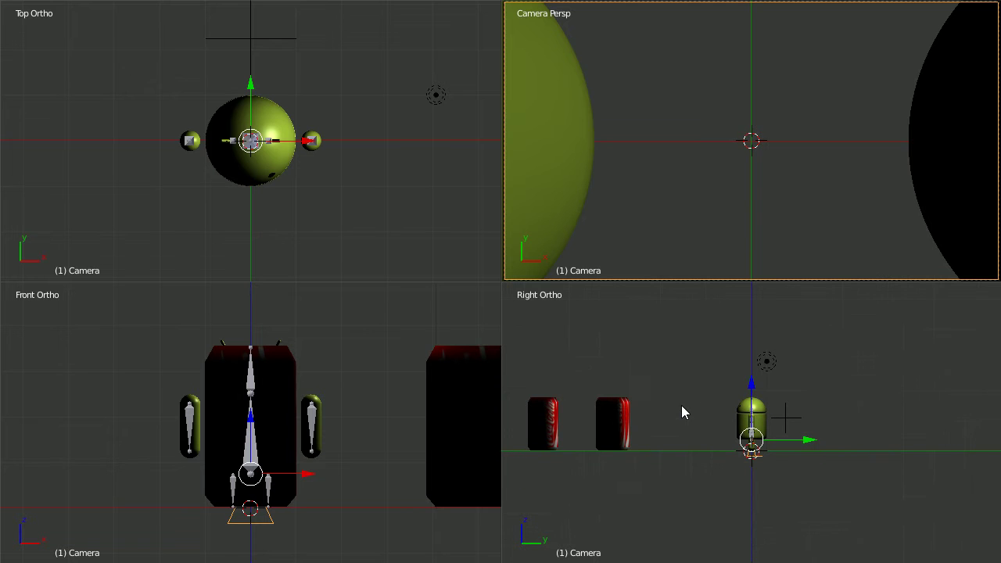
{"action": "left_click_drag", "start_coordinate": [813, 439], "coordinate": [995, 440]}
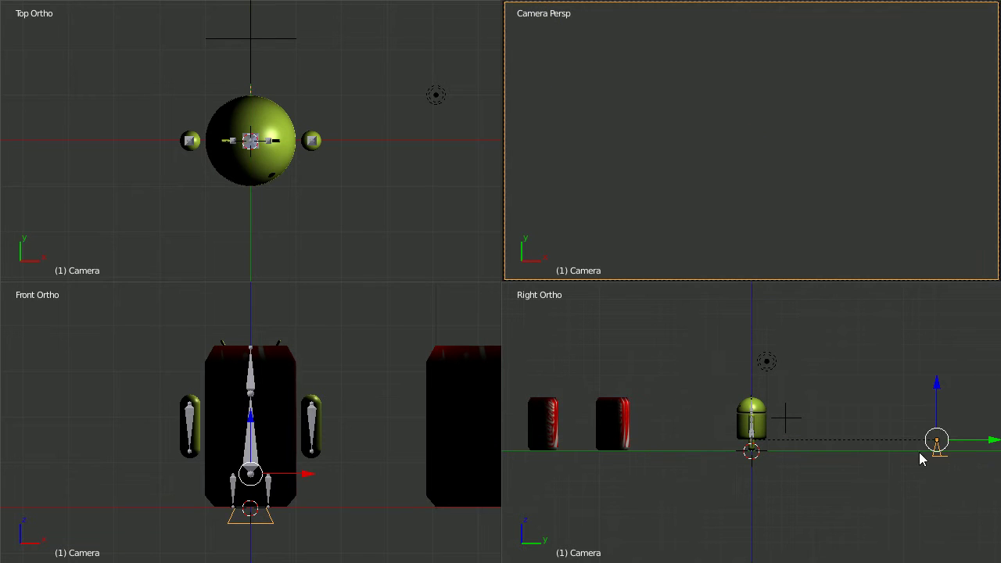
{"action": "key", "text": "r"}
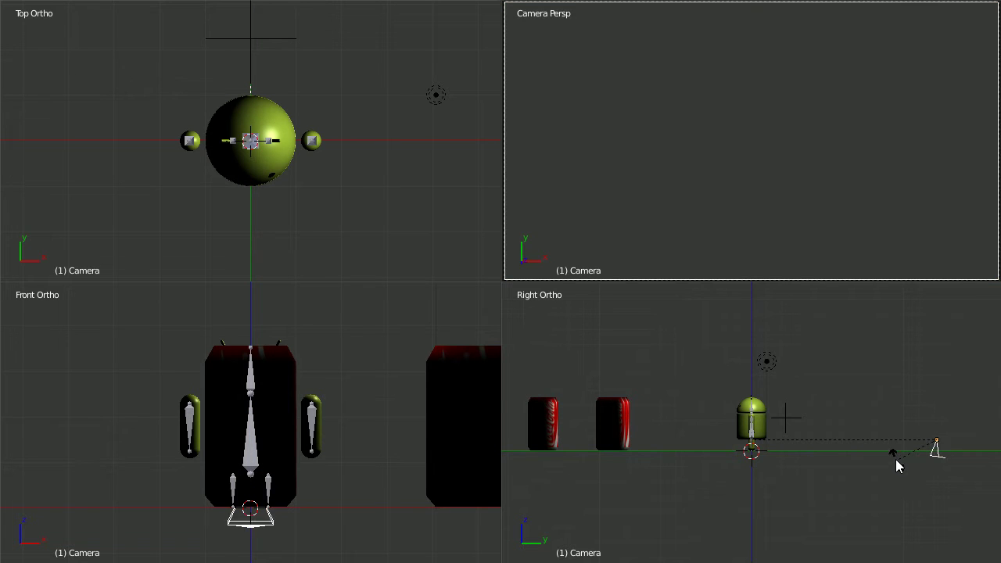
{"action": "left_click", "coordinate": [886, 383]}
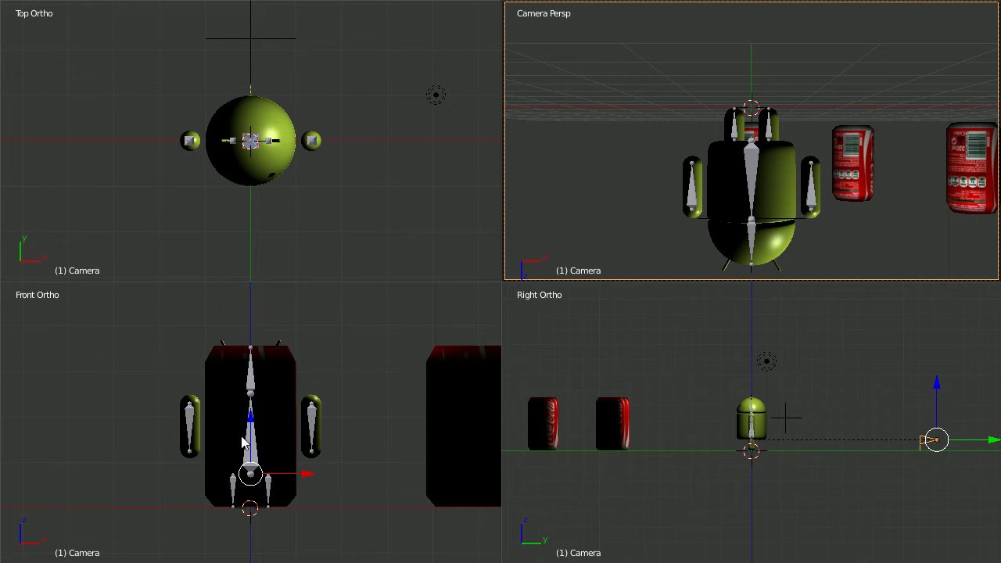
{"action": "key", "text": "a"}
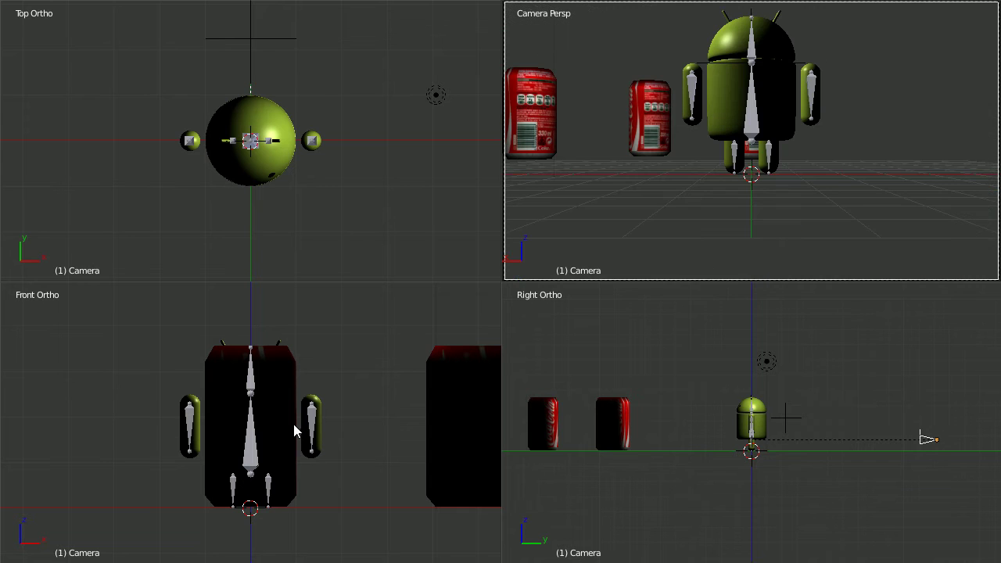
{"action": "key", "text": "ctrl+z"}
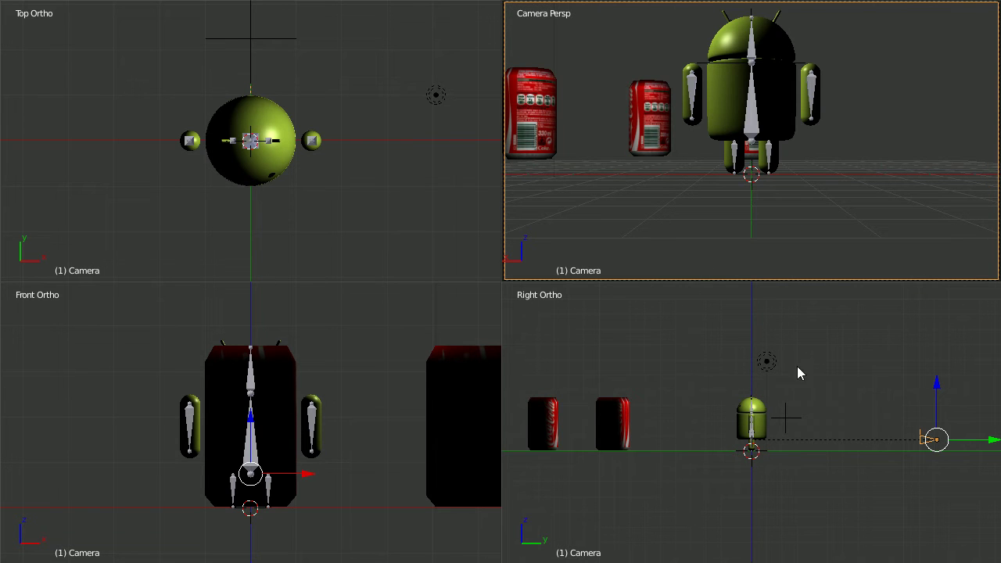
Raise the camera above the ground and tilt it down toward the android.
{"action": "left_click_drag", "start_coordinate": [936, 390], "coordinate": [933, 328]}
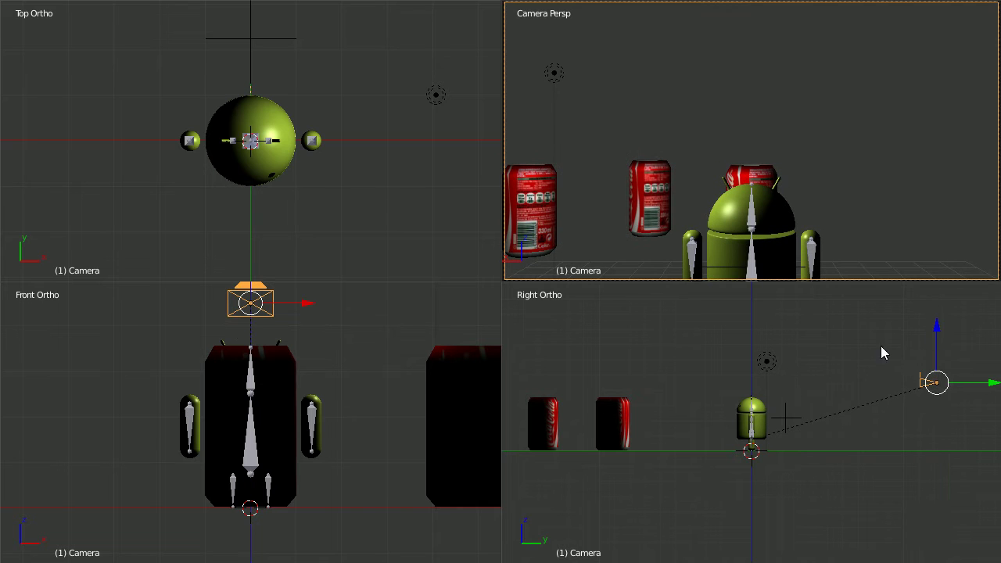
{"action": "key", "text": "r"}
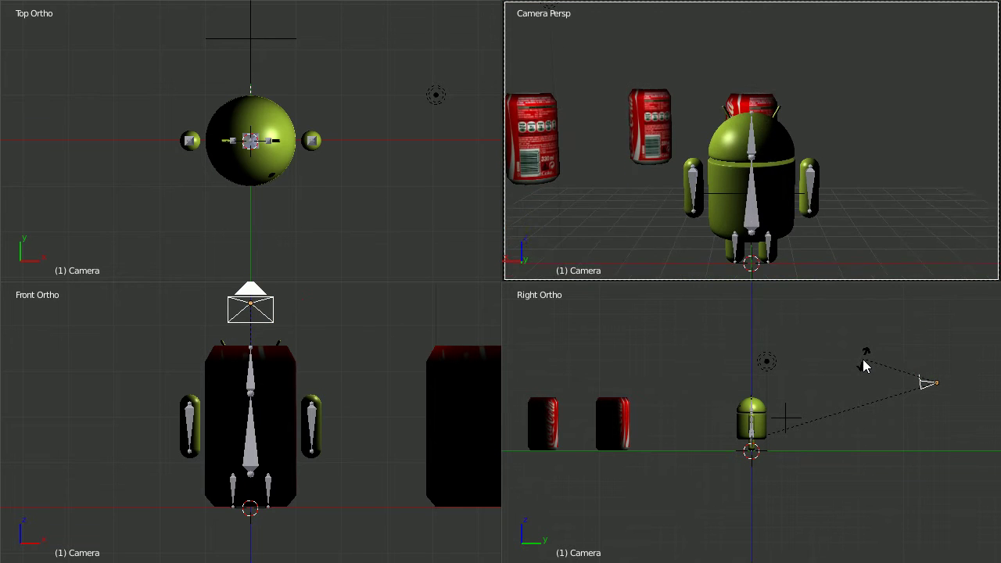
{"action": "left_click", "coordinate": [865, 366]}
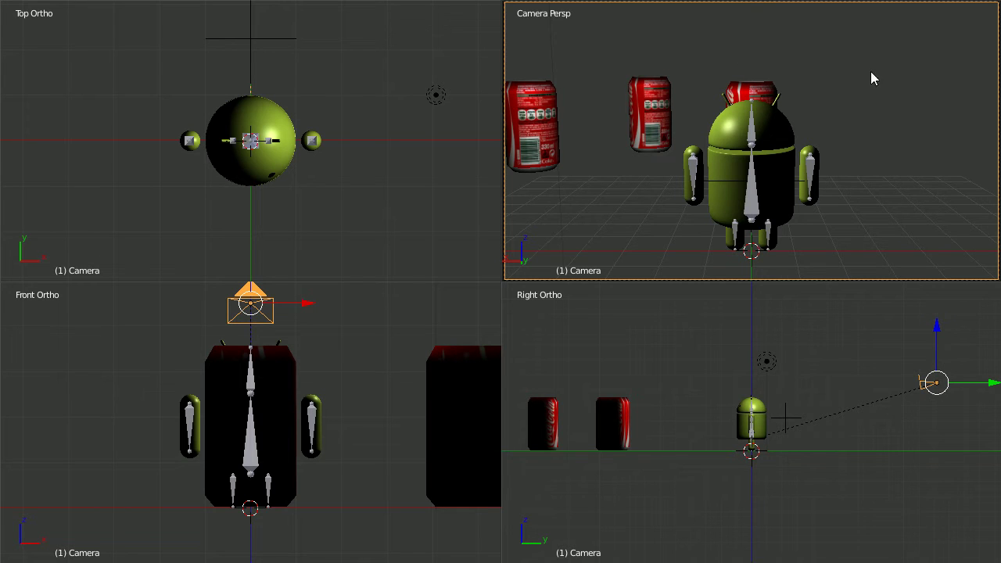
Leave fullscreen, return to a single camera view, and playtest the game until the score reaches 2.
{"action": "left_click", "coordinate": [976, 31]}
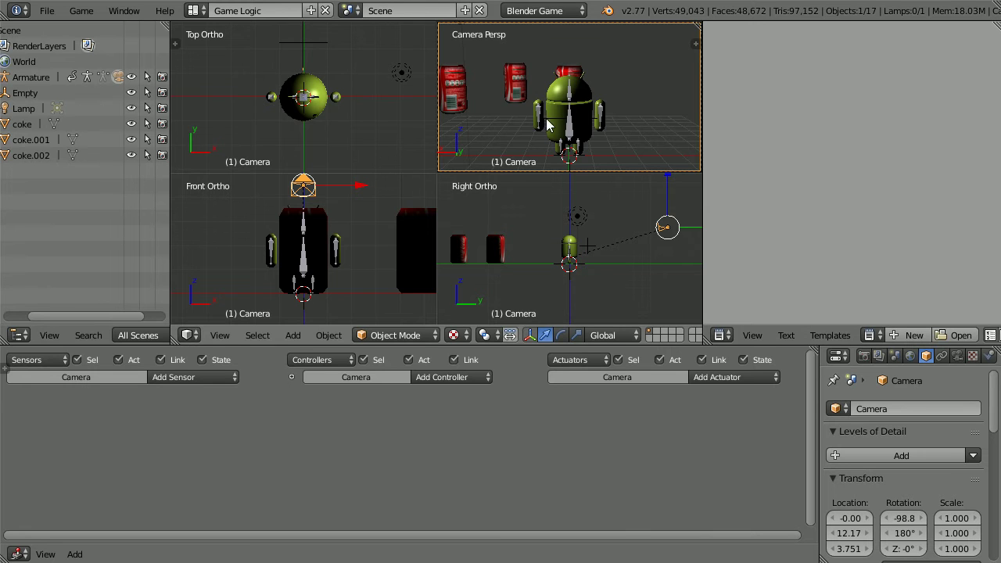
{"action": "left_click", "coordinate": [220, 336]}
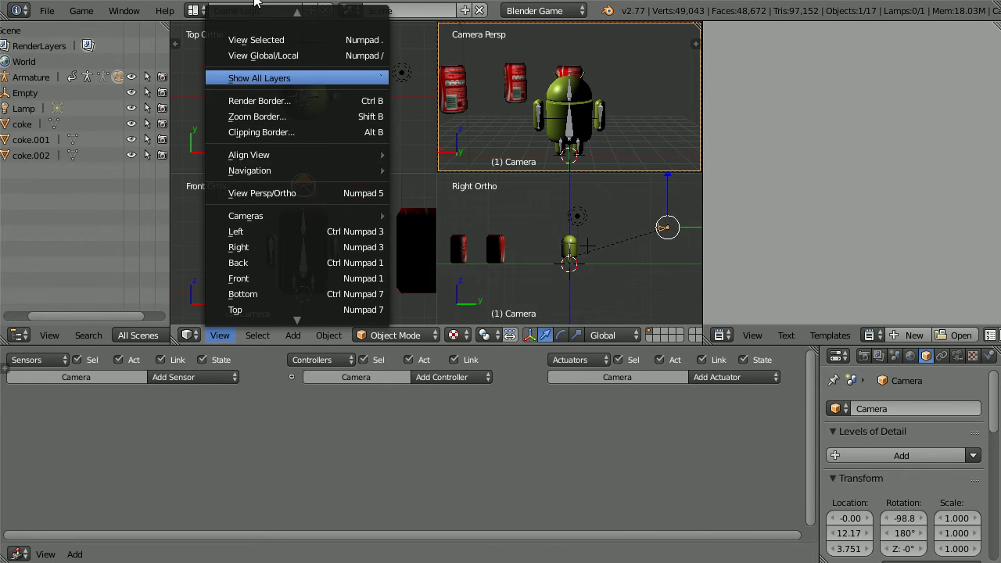
{"action": "left_click", "coordinate": [305, 51]}
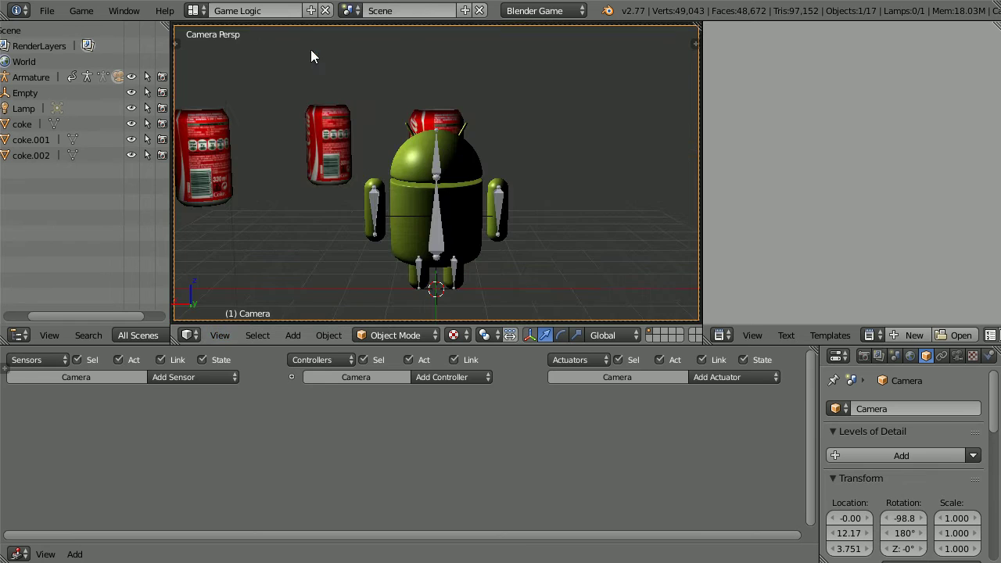
{"action": "key", "text": "p"}
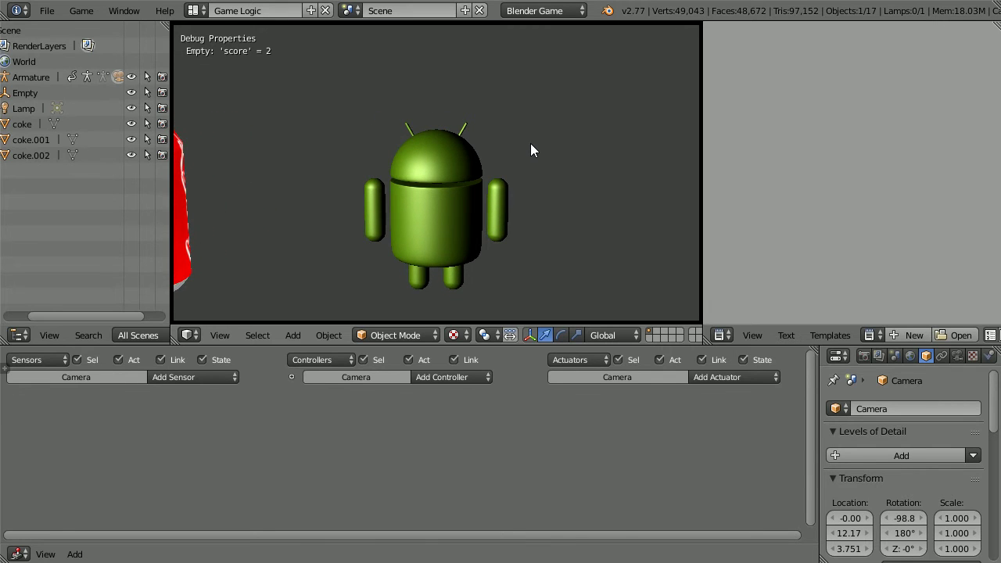
{"action": "key", "text": "Escape"}
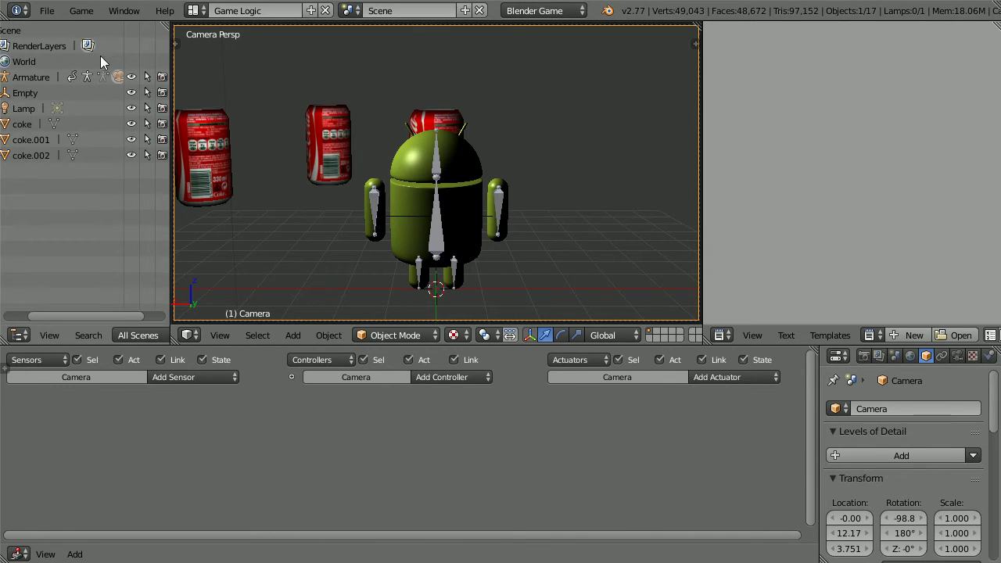
Append the cactus object from the Object folder of cac4game.blend.
{"action": "left_click", "coordinate": [54, 18]}
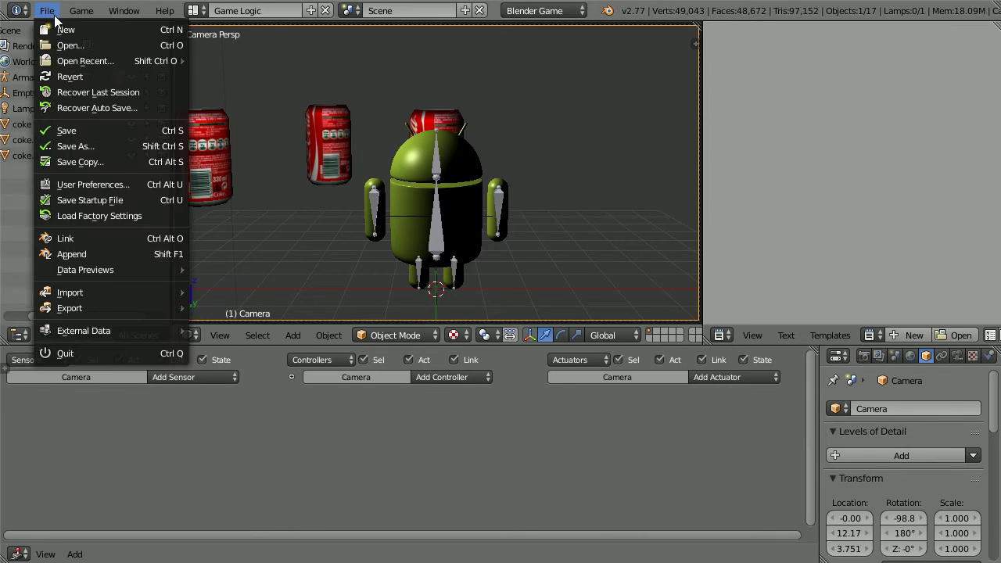
{"action": "left_click", "coordinate": [135, 254]}
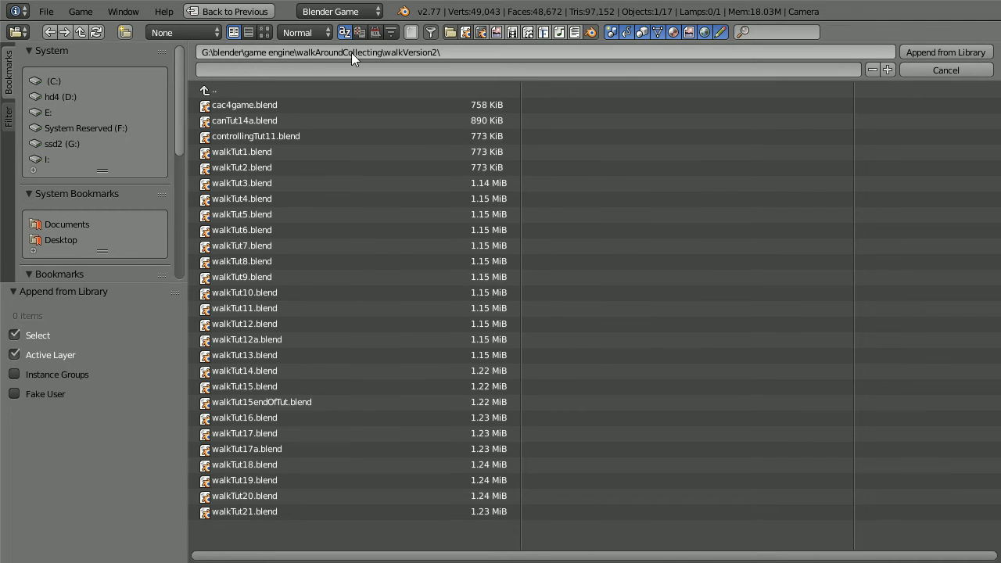
{"action": "double_click", "coordinate": [251, 107]}
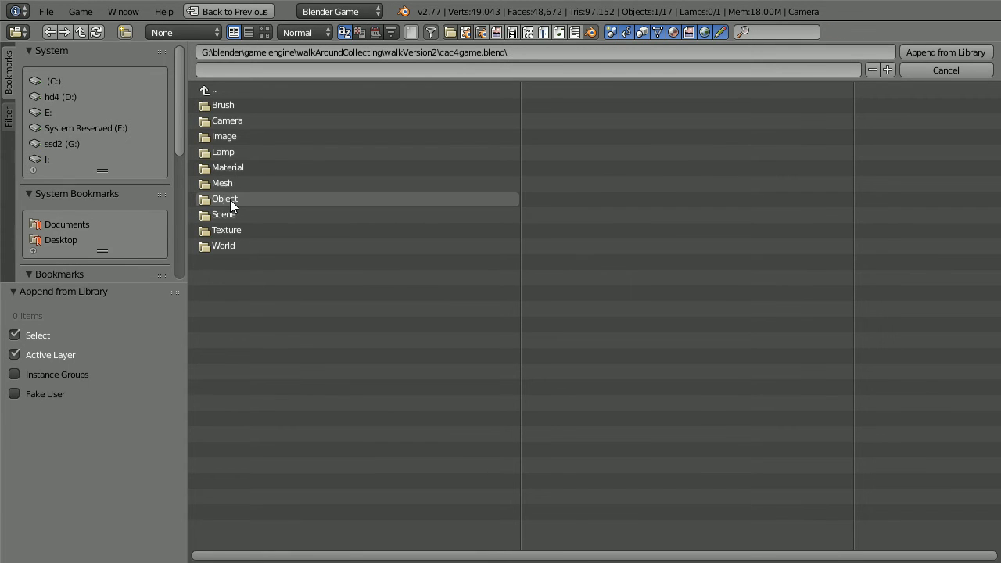
{"action": "left_click", "coordinate": [230, 201]}
{"action": "left_click", "coordinate": [224, 105]}
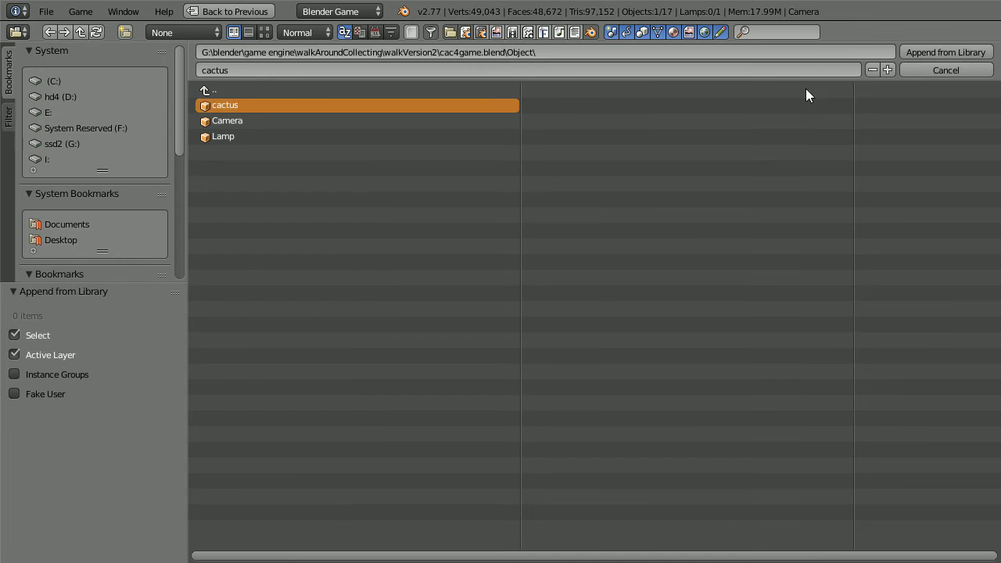
{"action": "left_click", "coordinate": [932, 51]}
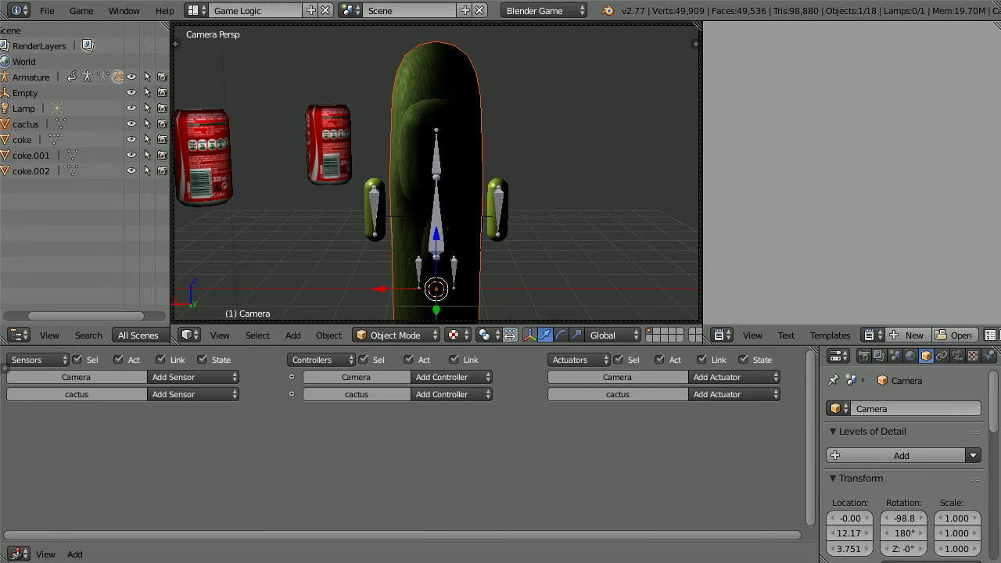
Select the cactus, scale it by 0.4, and set its Location Z to 2.2.
{"action": "right_click", "coordinate": [460, 65]}
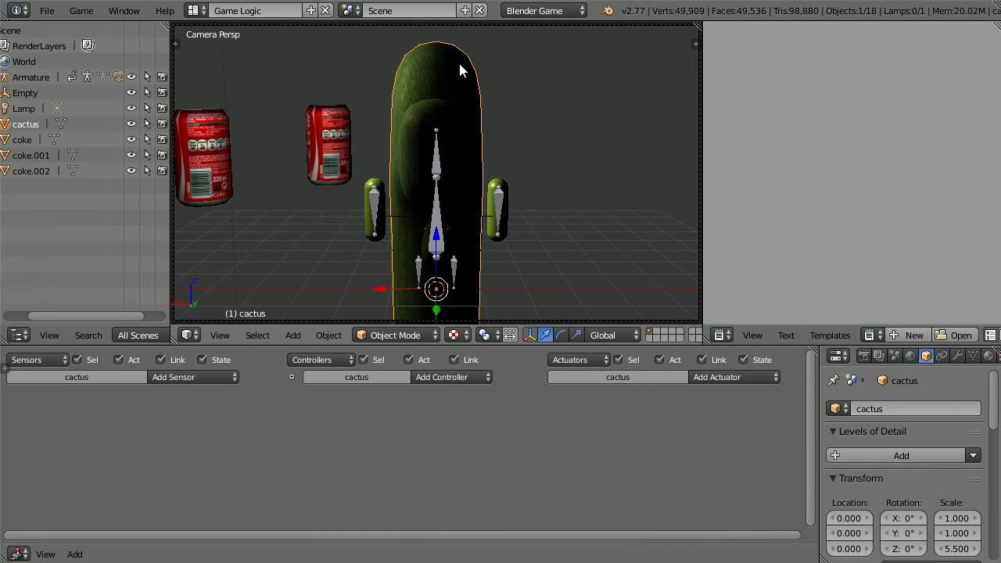
{"action": "type", "text": "s"}
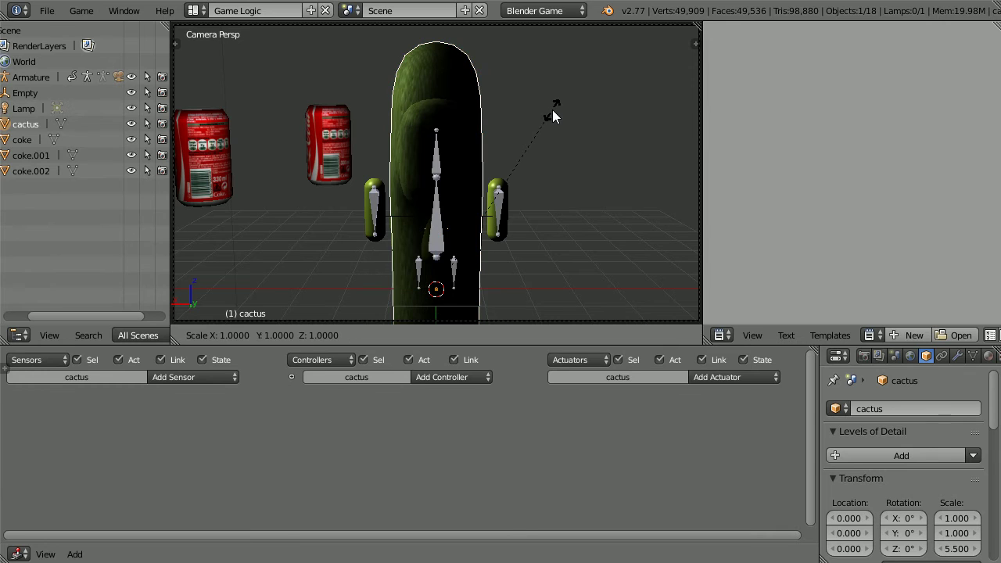
{"action": "type", "text": ".4"}
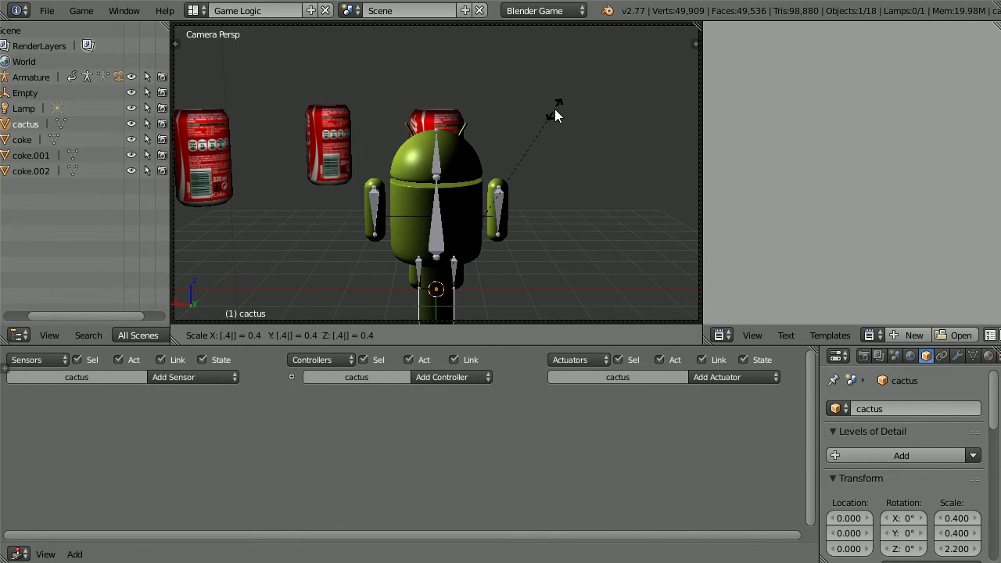
{"action": "key", "text": "Return"}
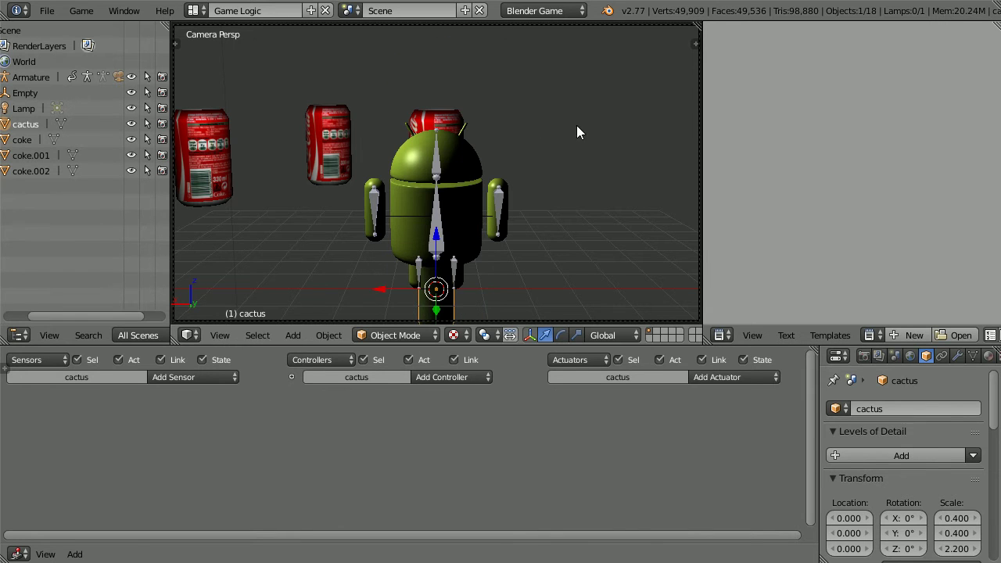
{"action": "left_click", "coordinate": [846, 549]}
{"action": "type", "text": "2.2"}
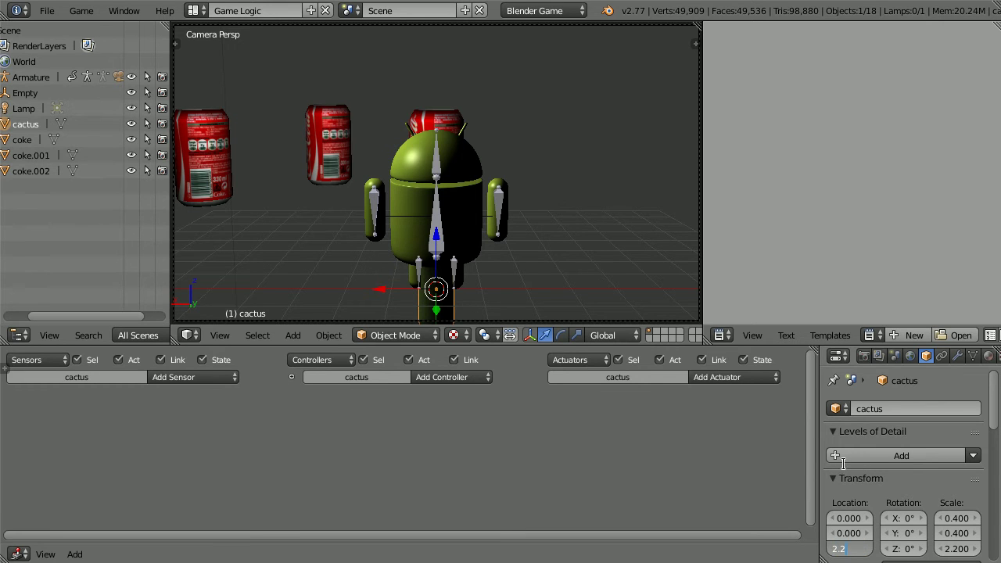
{"action": "key", "text": "Return"}
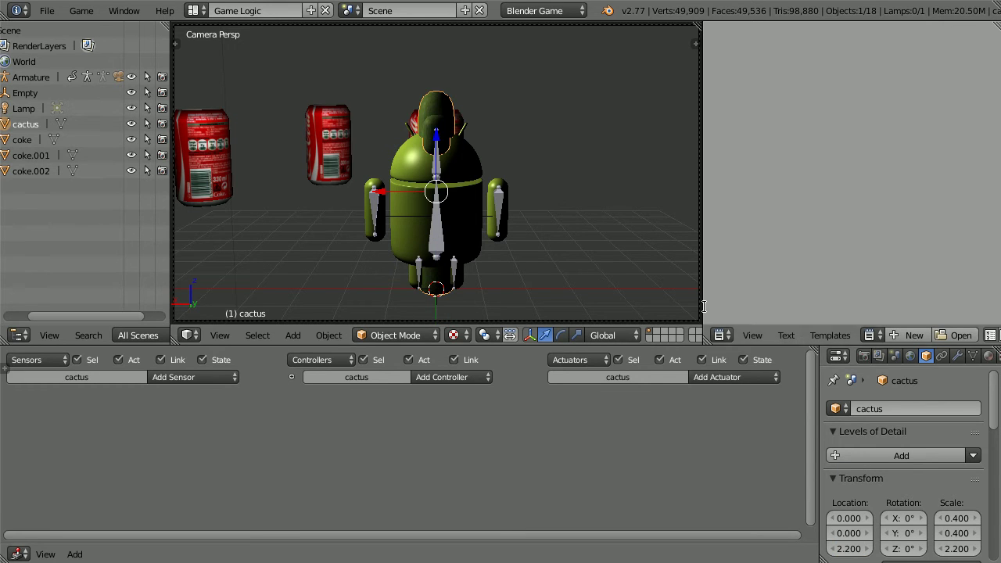
Switch to top view and move the cactus to Y −6.26 in front of the android.
{"action": "left_click", "coordinate": [220, 334]}
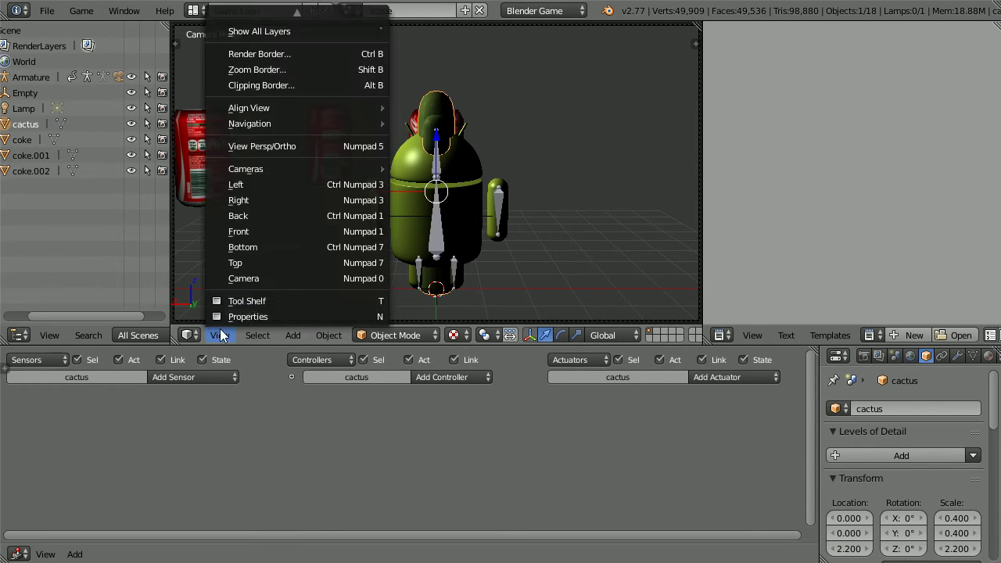
{"action": "left_click", "coordinate": [258, 264]}
{"action": "scroll", "coordinate": [395, 198], "scroll_direction": "down", "scroll_amount": 1}
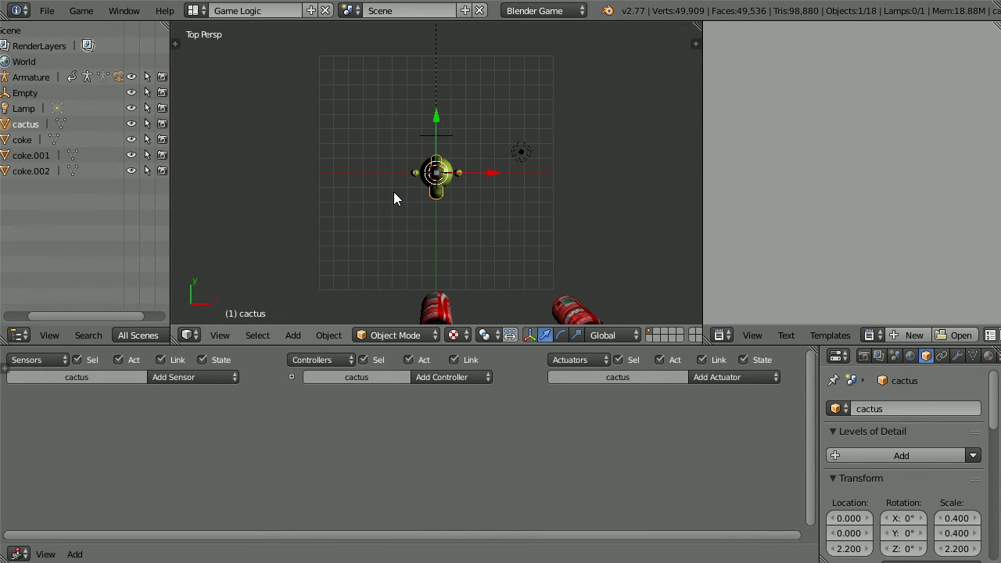
{"action": "left_click_drag", "start_coordinate": [436, 117], "coordinate": [427, 220]}
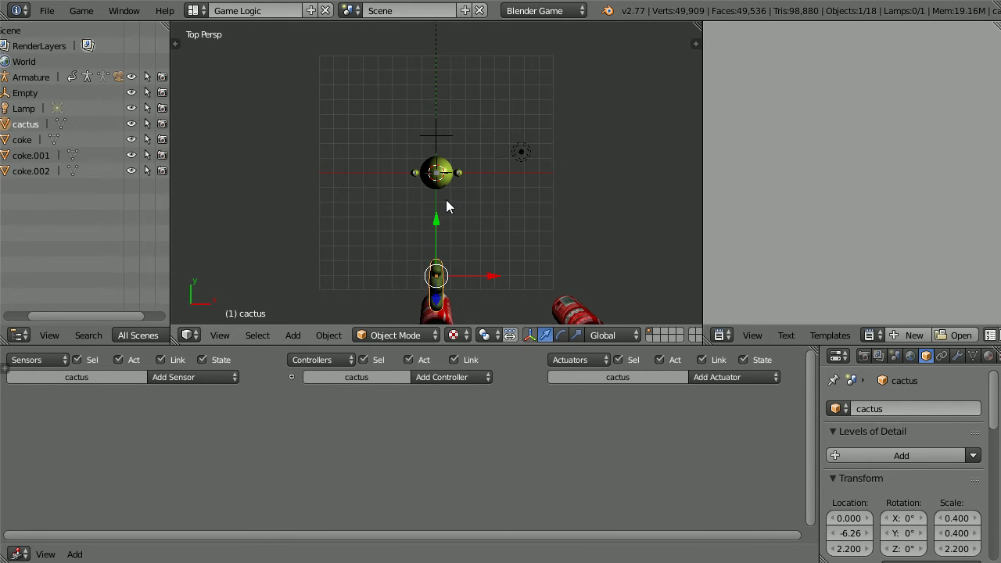
Rotate the cactus −85° around the global Z axis.
{"action": "key", "text": "r"}
{"action": "key", "text": "z"}
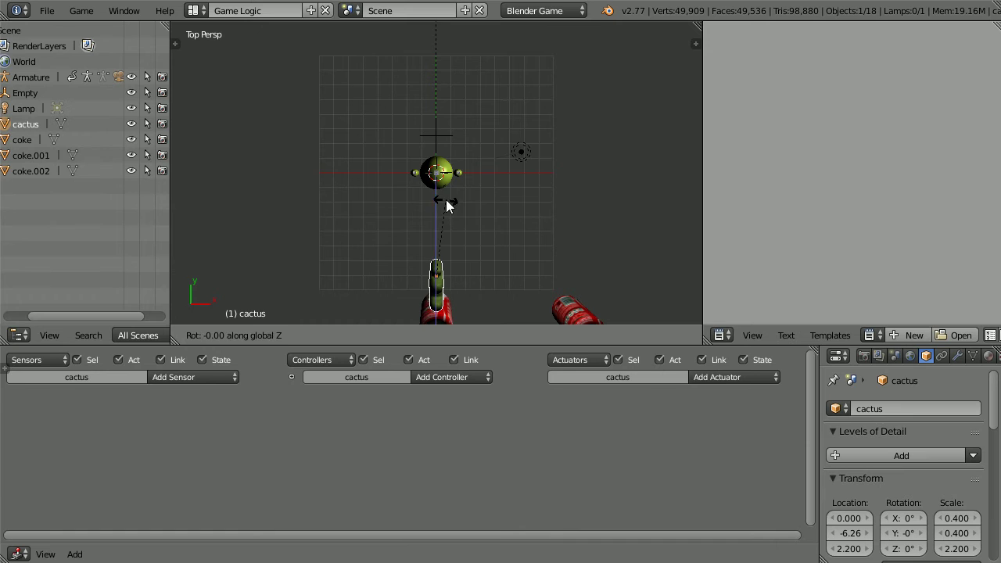
{"action": "left_click", "coordinate": [500, 278]}
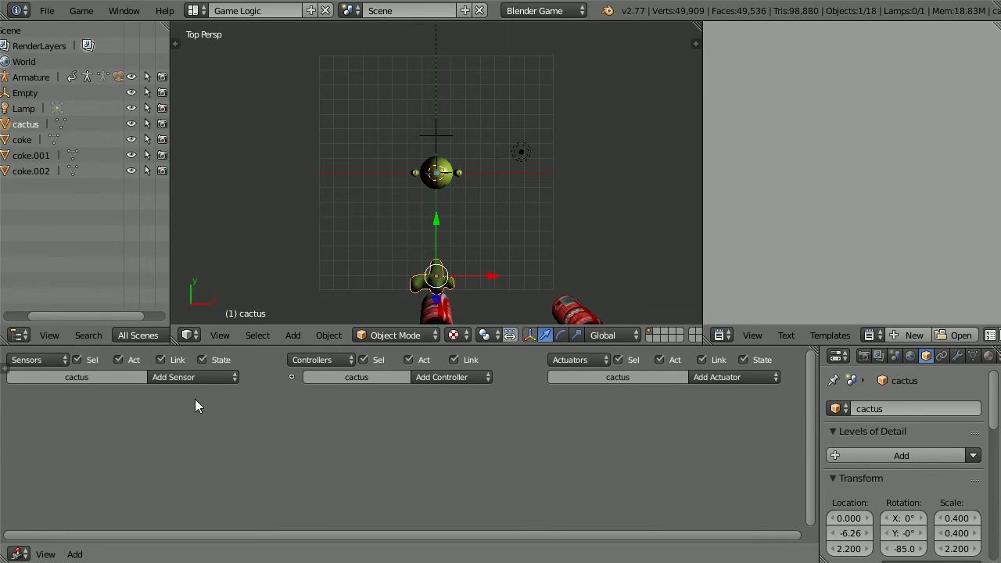
Give the cactus a Near sensor linked to a Message actuator with subject 'bump'.
{"action": "left_click", "coordinate": [199, 379]}
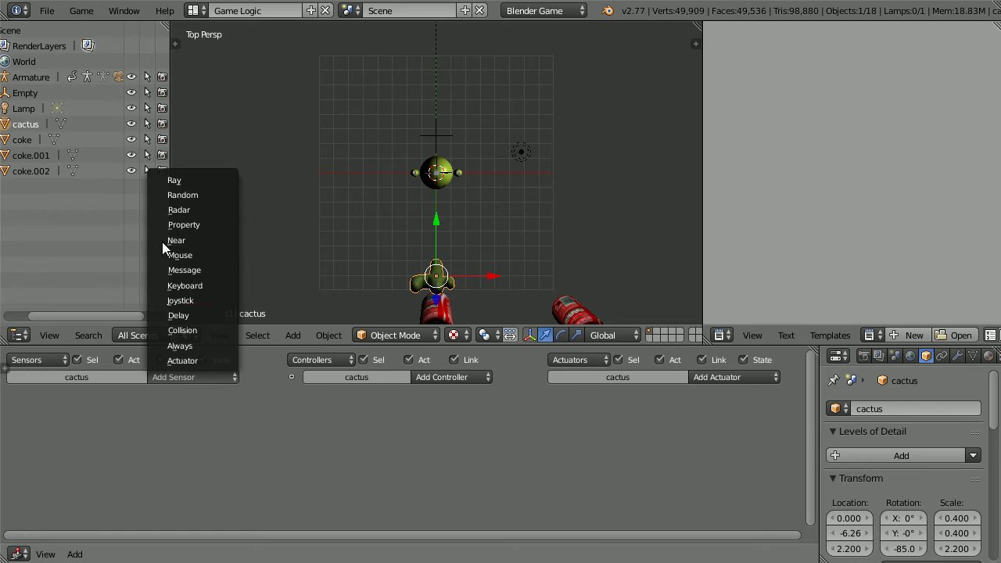
{"action": "left_click", "coordinate": [220, 239]}
{"action": "left_click", "coordinate": [710, 377]}
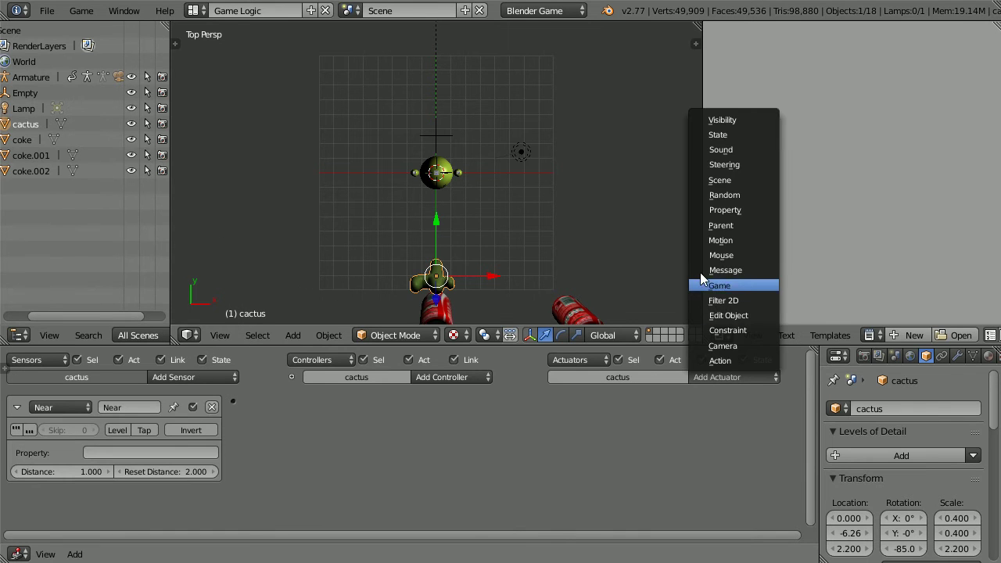
{"action": "left_click", "coordinate": [770, 270]}
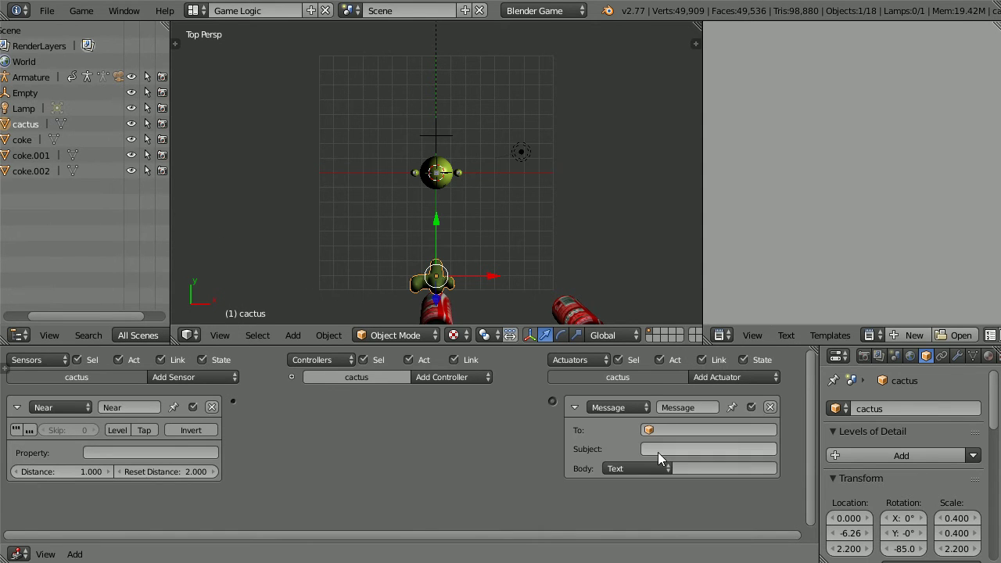
{"action": "left_click", "coordinate": [658, 451]}
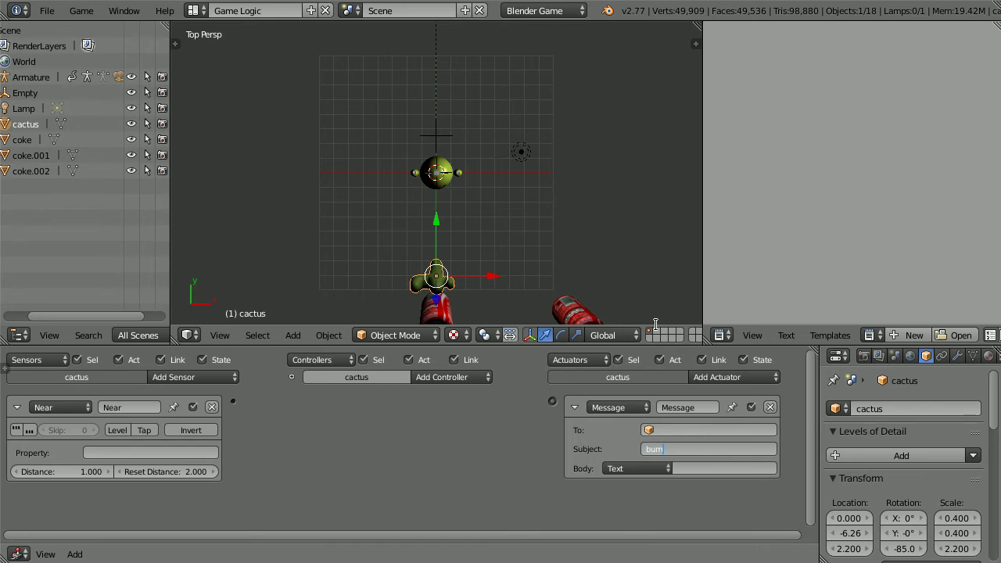
{"action": "key", "text": "Return"}
{"action": "left_click_drag", "start_coordinate": [273, 409], "coordinate": [552, 401]}
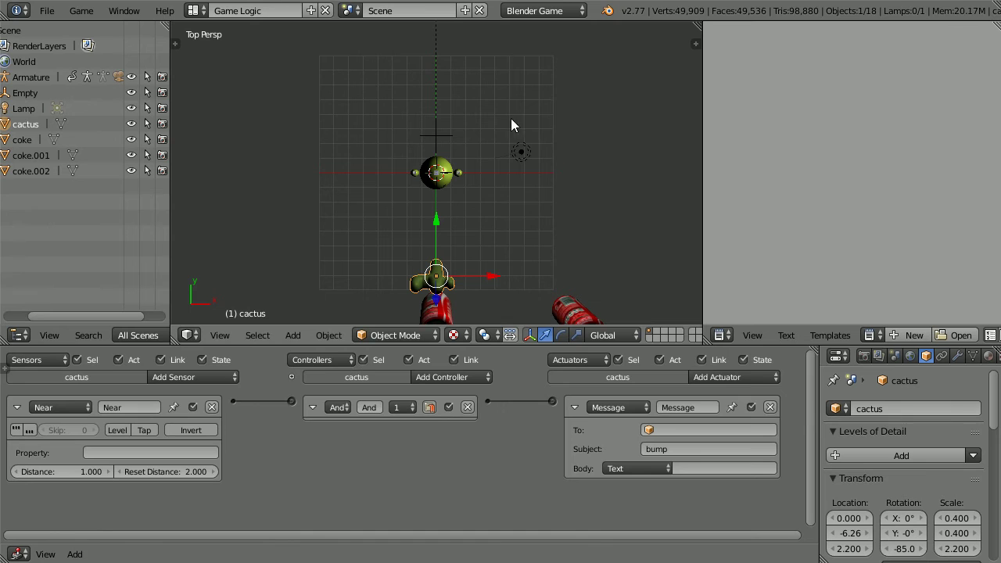
{"action": "left_click", "coordinate": [220, 335]}
Switch to the camera view and select the Armature to show its logic bricks.
{"action": "left_click", "coordinate": [288, 278]}
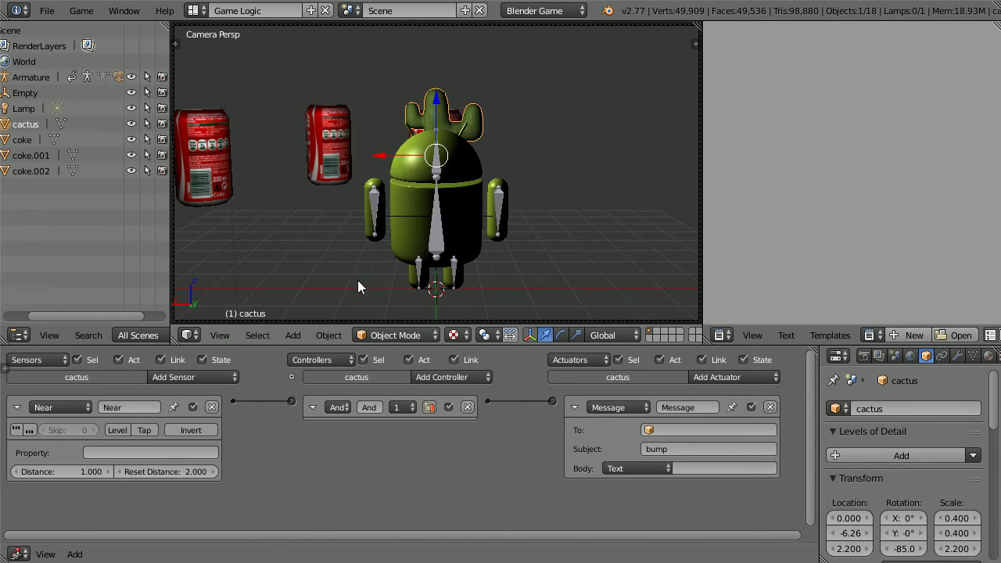
{"action": "right_click", "coordinate": [436, 244]}
{"action": "right_click", "coordinate": [437, 244]}
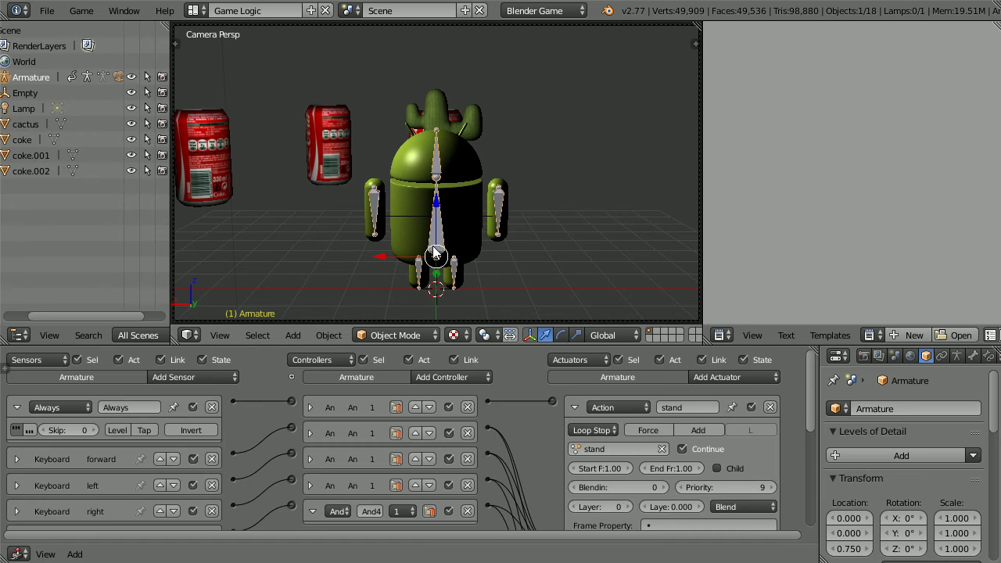
Collapse the Always, stand, Motion back and Keyboard back bricks into compact rows.
{"action": "left_click", "coordinate": [17, 406]}
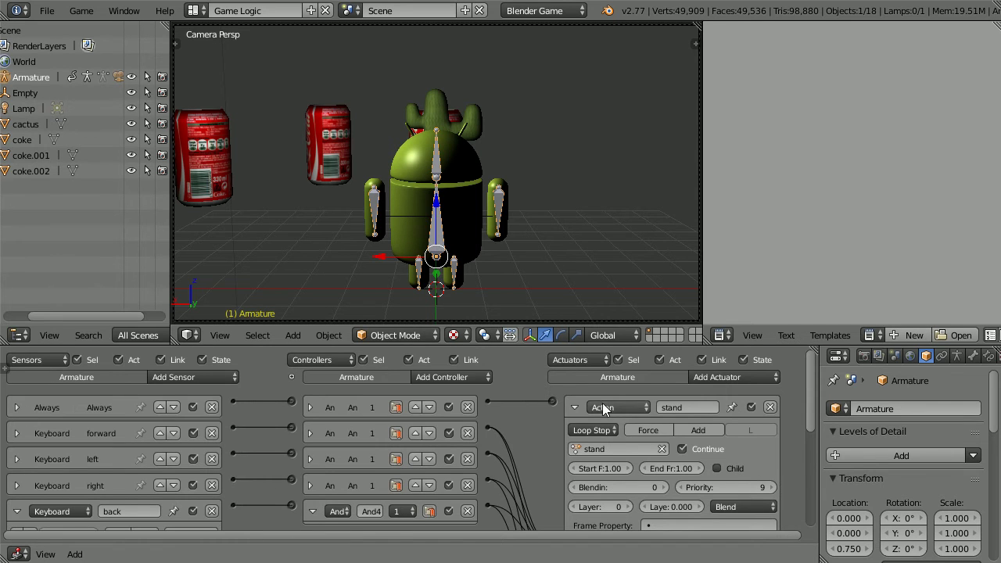
{"action": "left_click", "coordinate": [572, 405]}
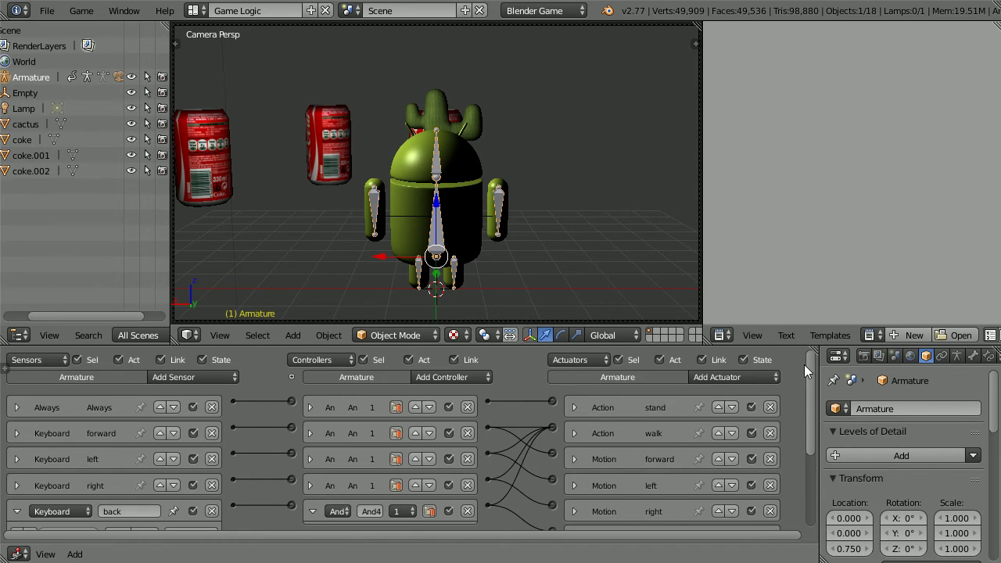
{"action": "left_click_drag", "start_coordinate": [809, 374], "coordinate": [804, 472]}
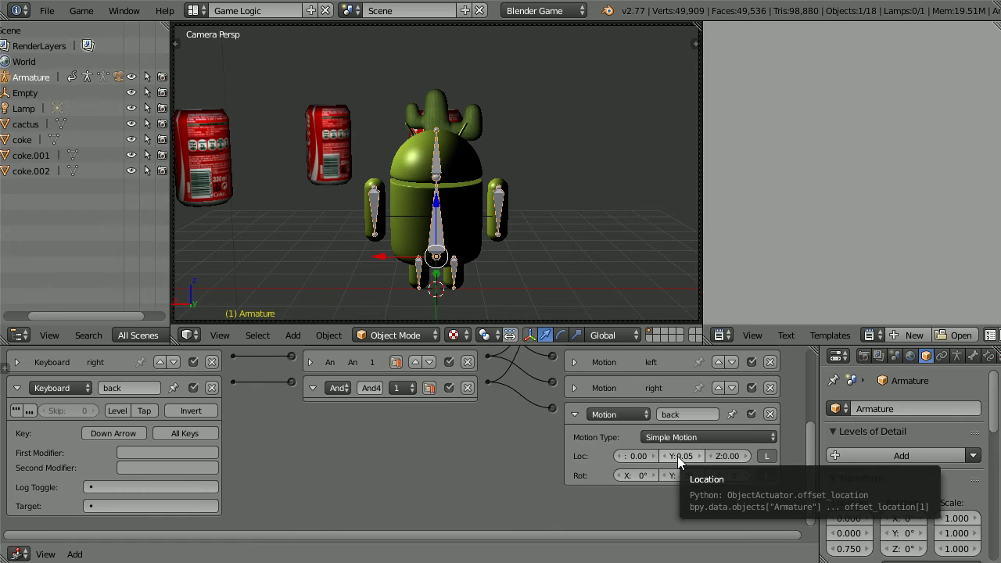
{"action": "left_click", "coordinate": [575, 415]}
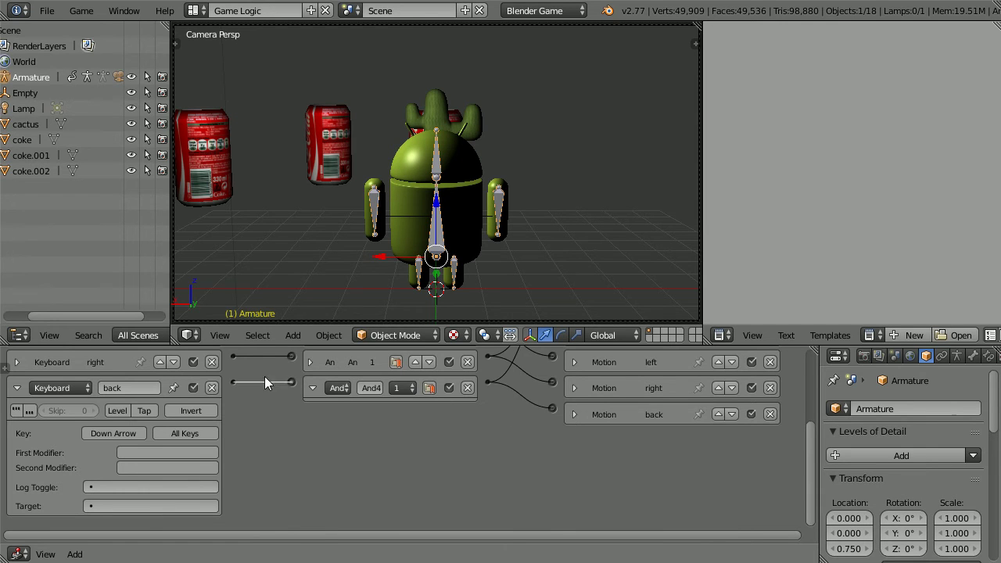
{"action": "left_click", "coordinate": [16, 388]}
{"action": "scroll", "coordinate": [812, 392], "scroll_direction": "up", "scroll_amount": 2}
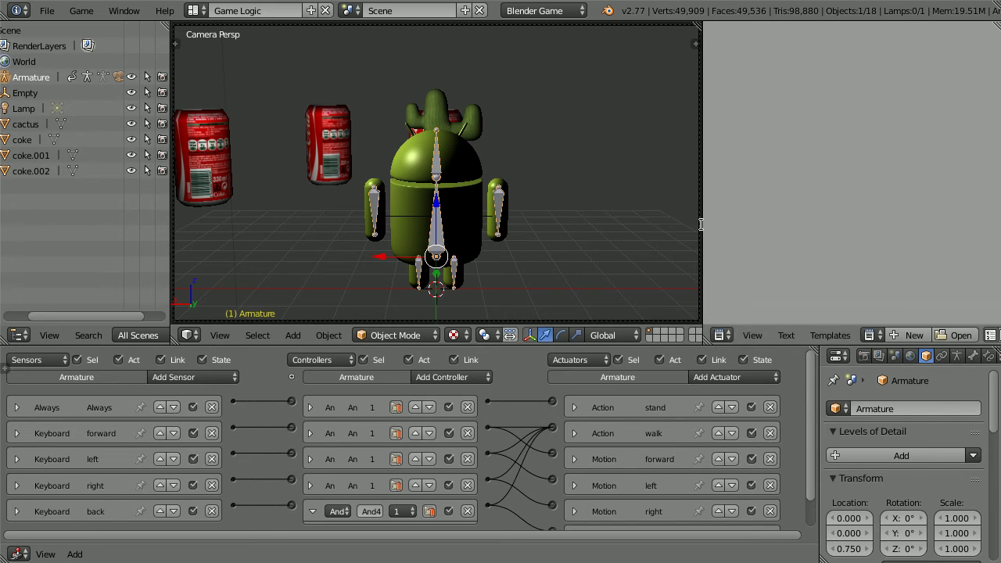
Add a Message sensor with subject 'bump' and a Motion actuator to the Armature.
{"action": "left_click", "coordinate": [198, 375]}
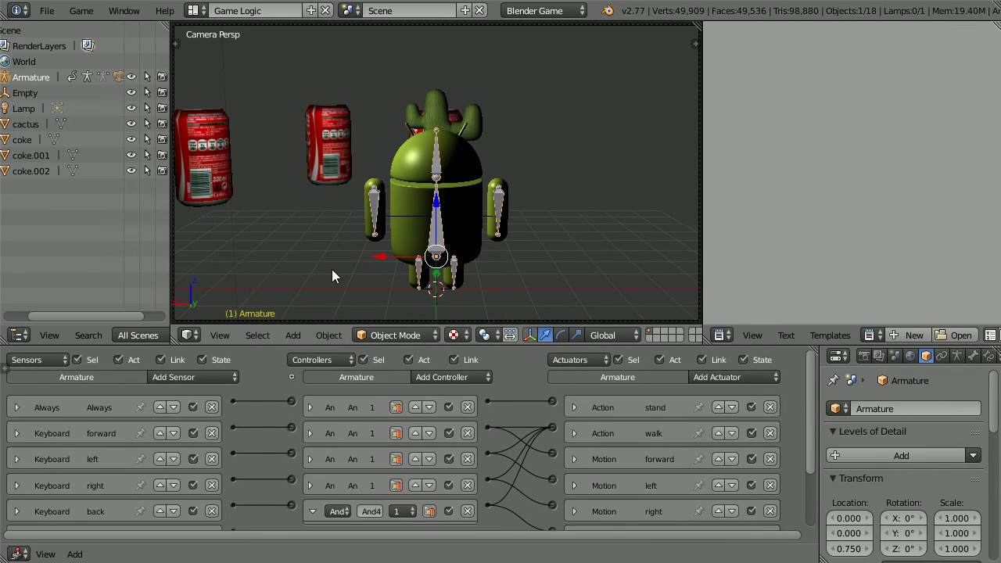
{"action": "left_click", "coordinate": [694, 374]}
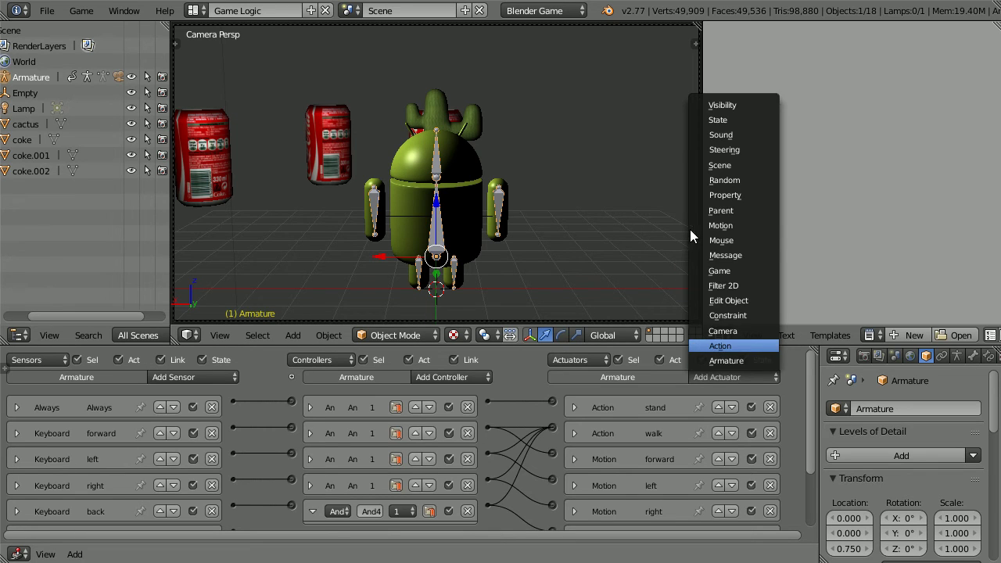
{"action": "left_click", "coordinate": [753, 225]}
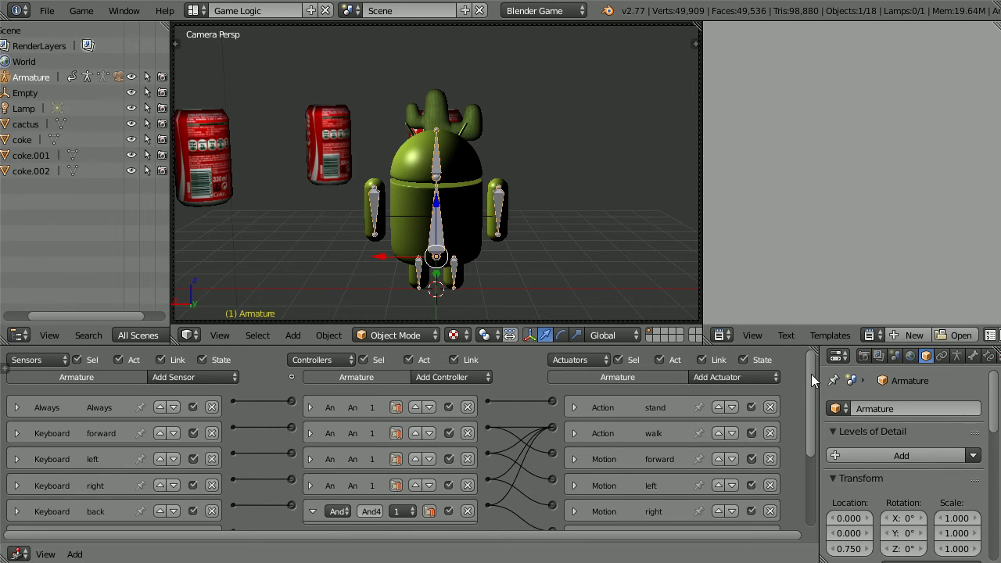
{"action": "scroll", "coordinate": [814, 391], "scroll_direction": "down", "scroll_amount": 4}
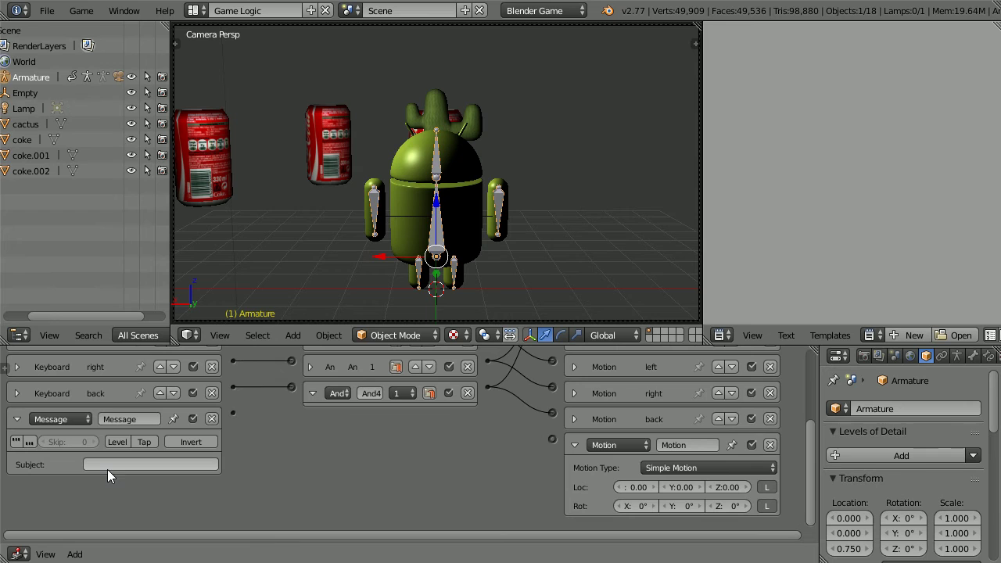
{"action": "left_click", "coordinate": [107, 464]}
{"action": "type", "text": "bum"}
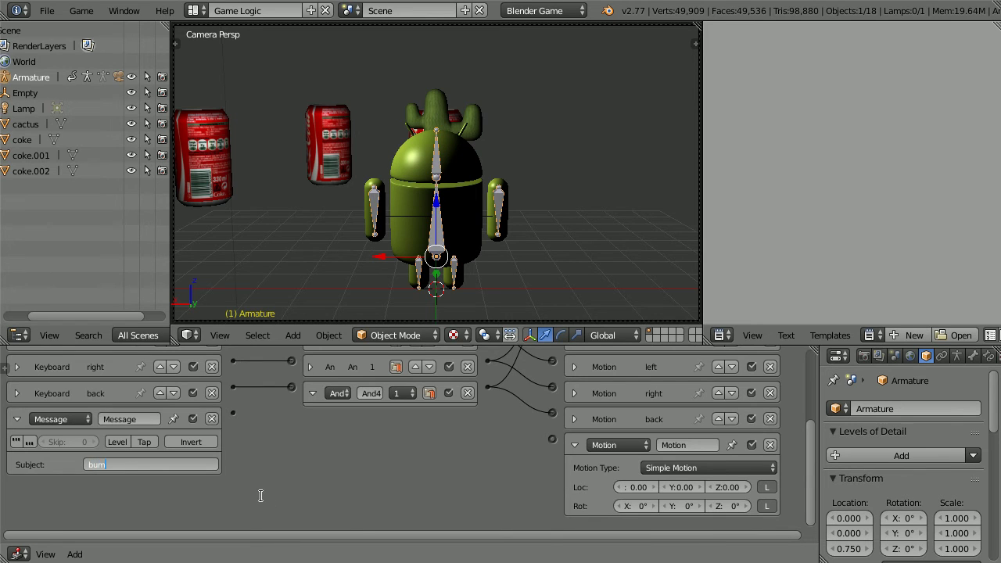
{"action": "type", "text": "p"}
{"action": "key", "text": "Return"}
Set the Motion actuator's Y location to 2, link it to the bump sensor, and run the game.
{"action": "left_click", "coordinate": [686, 489]}
{"action": "type", "text": "2"}
{"action": "key", "text": "Return"}
{"action": "left_click_drag", "start_coordinate": [231, 413], "coordinate": [551, 440]}
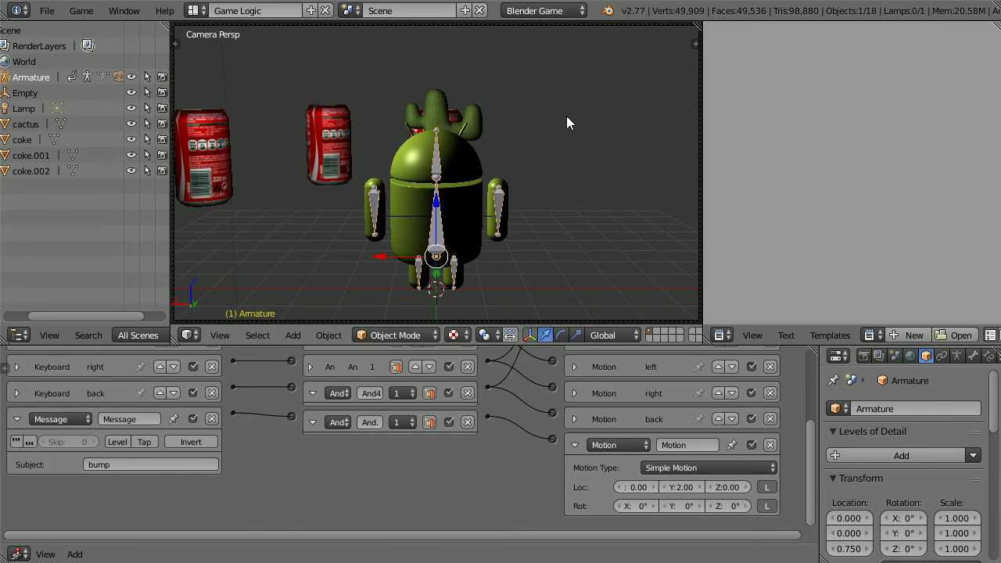
{"action": "key", "text": "p"}
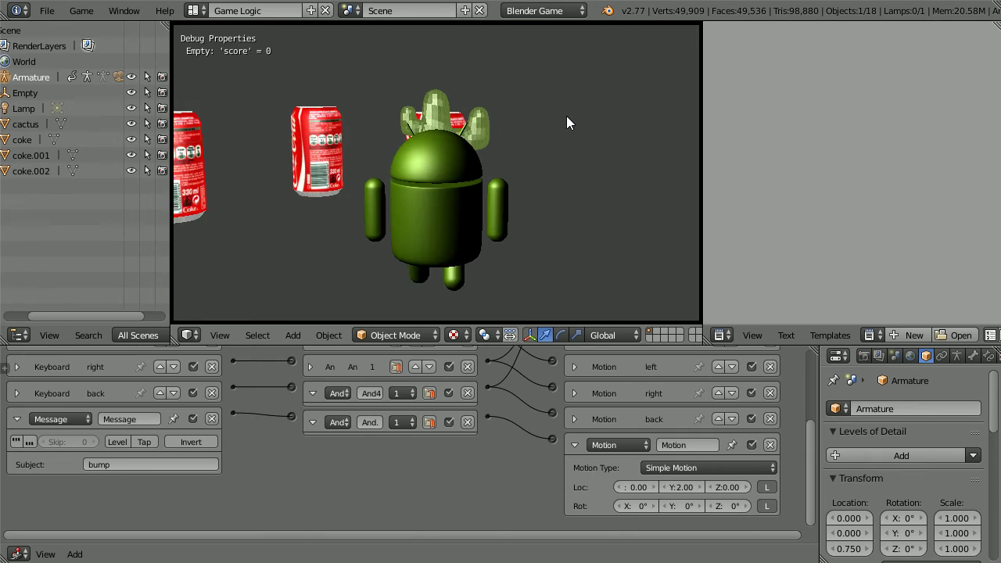
{"action": "key", "text": "Escape"}
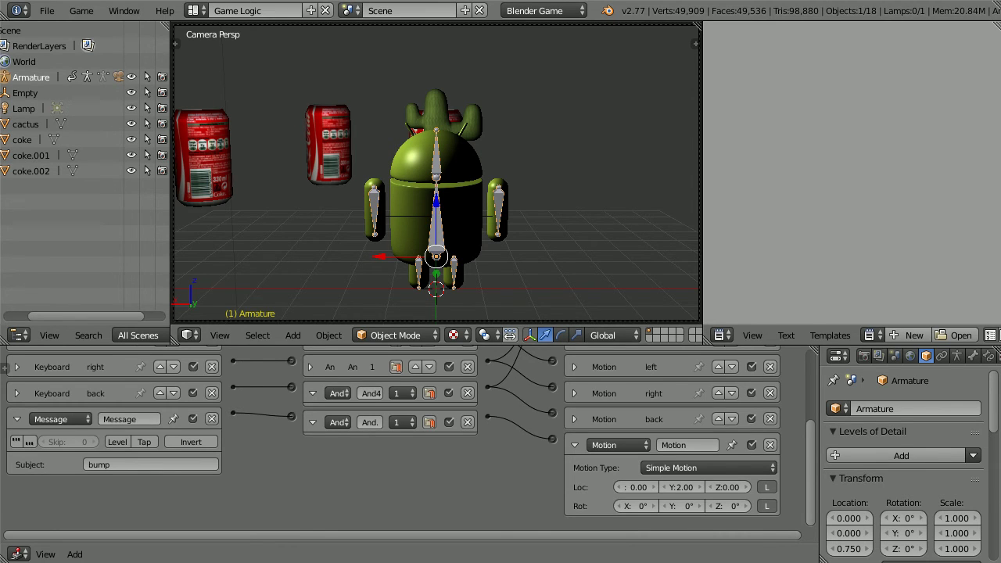
Select the Empty and add a game property named 'health'.
{"action": "left_click", "coordinate": [26, 94]}
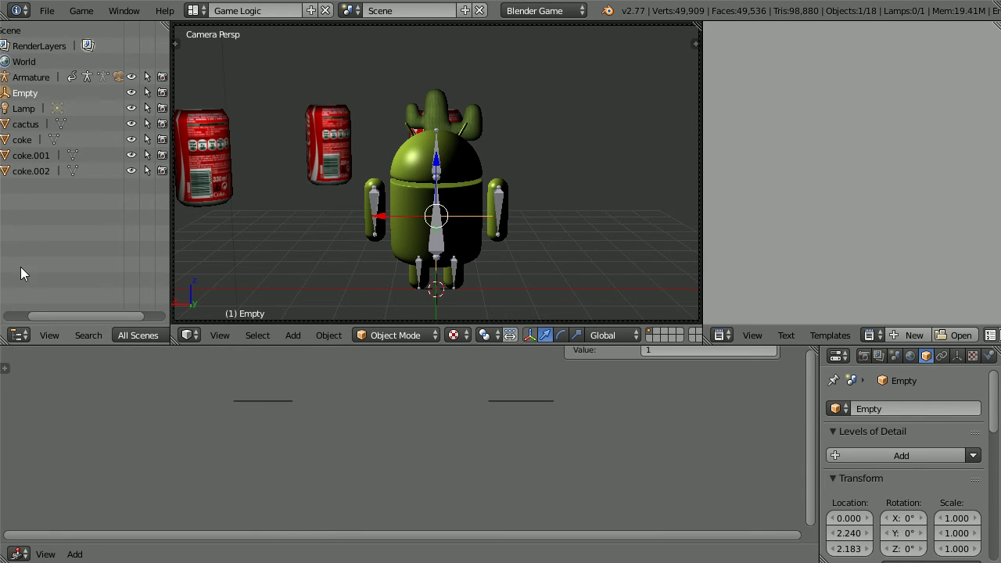
{"action": "left_click", "coordinate": [4, 369]}
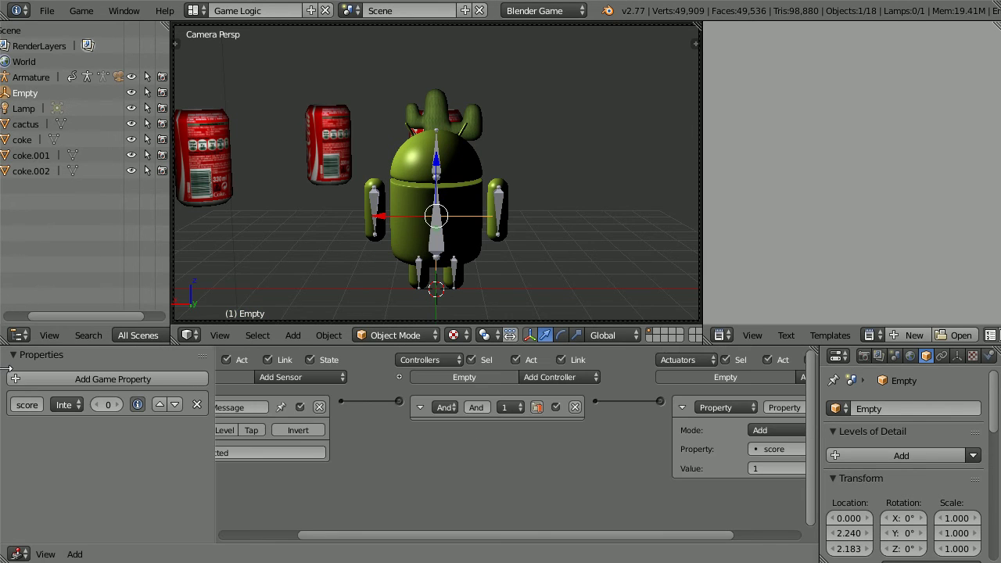
{"action": "left_click", "coordinate": [65, 382]}
{"action": "left_click", "coordinate": [29, 435]}
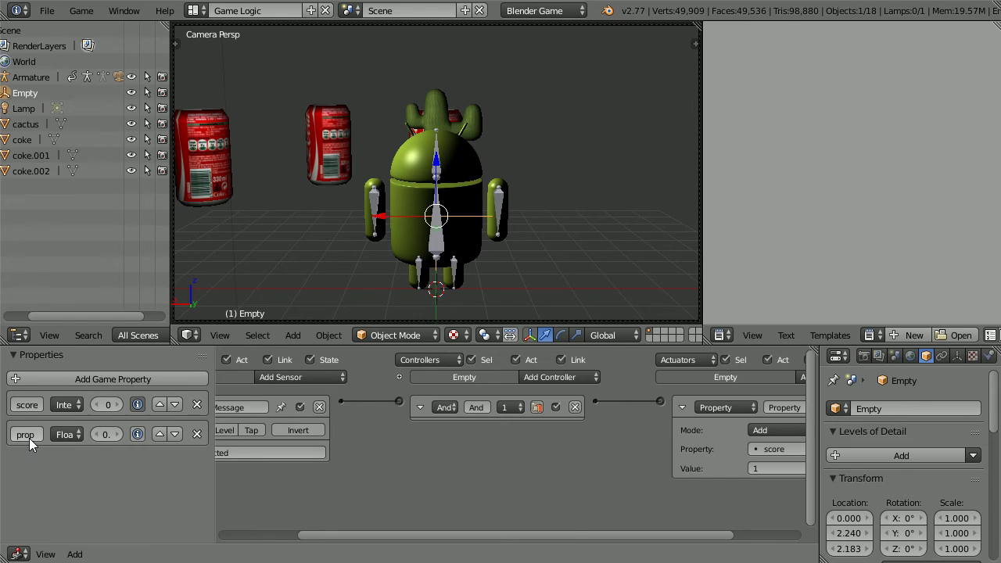
{"action": "type", "text": "health"}
{"action": "key", "text": "Return"}
Make health an Integer with value 3, show it in the debug readout, and hide the panel.
{"action": "left_click", "coordinate": [59, 431]}
{"action": "left_click", "coordinate": [100, 399]}
{"action": "type", "text": "3"}
{"action": "key", "text": "Return"}
{"action": "left_click", "coordinate": [137, 437]}
{"action": "key", "text": "p"}
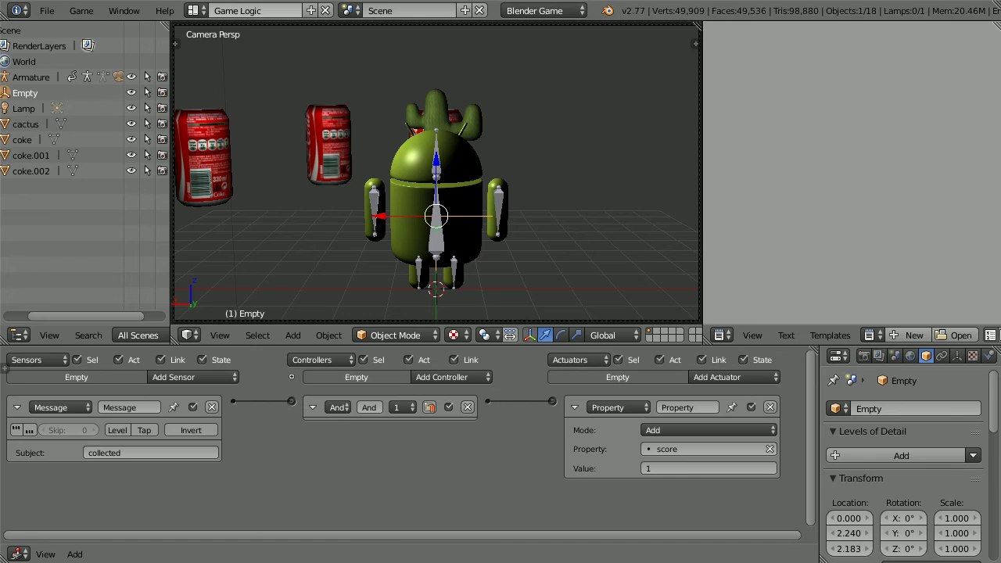
Add a second Message sensor with subject 'bump' and a second Property actuator to the Empty.
{"action": "left_click", "coordinate": [198, 377]}
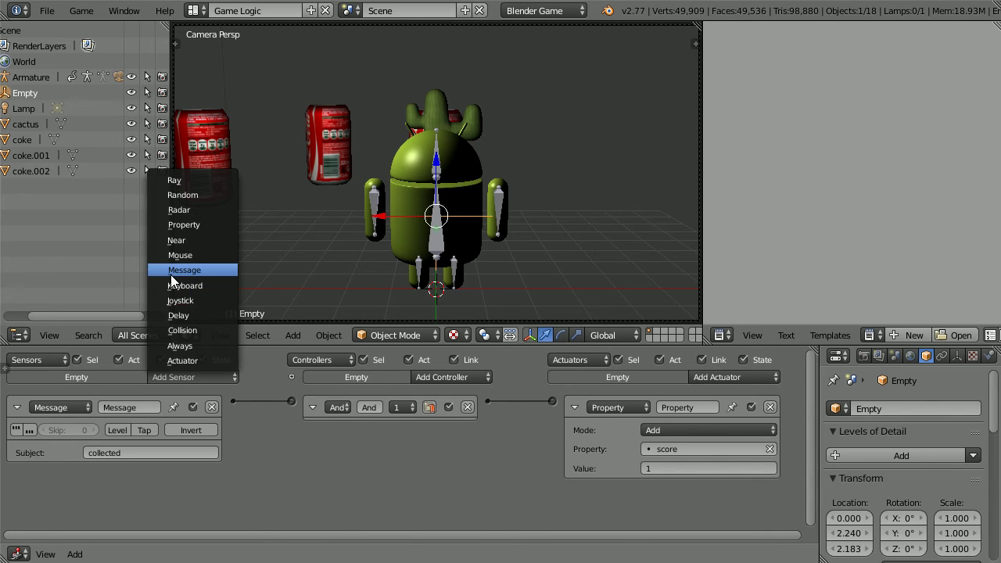
{"action": "left_click", "coordinate": [207, 271]}
{"action": "left_click", "coordinate": [732, 378]}
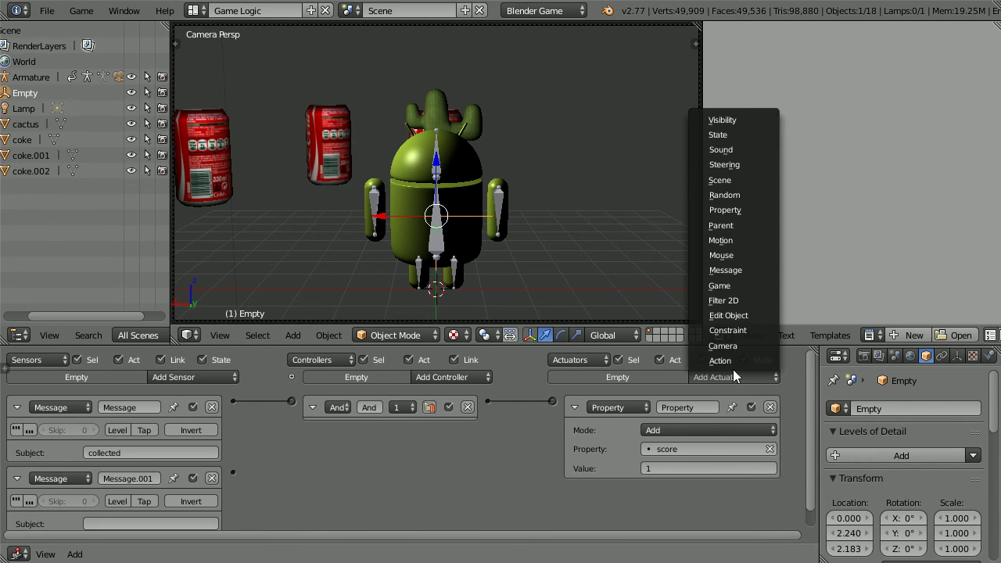
{"action": "left_click", "coordinate": [752, 209]}
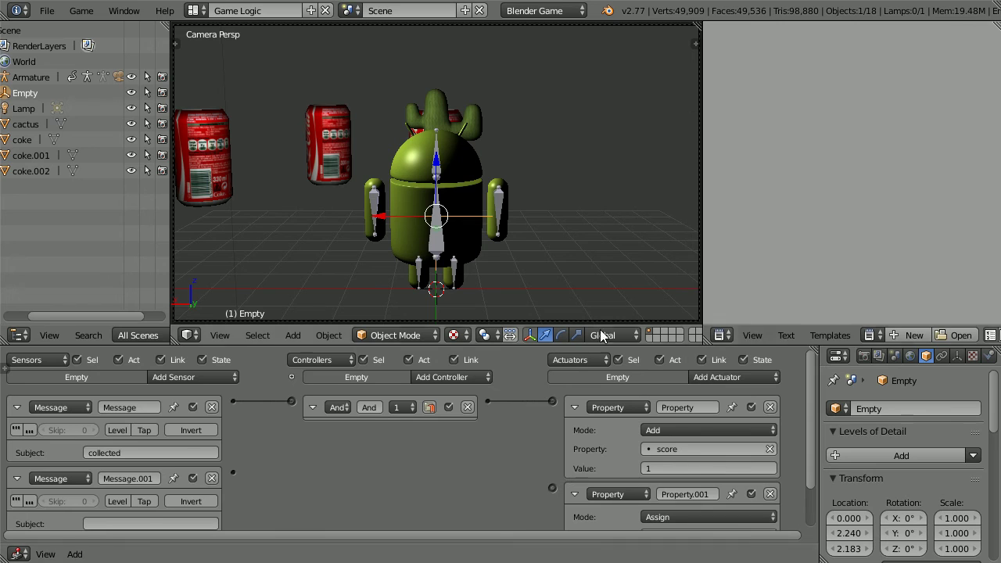
{"action": "left_click", "coordinate": [134, 523]}
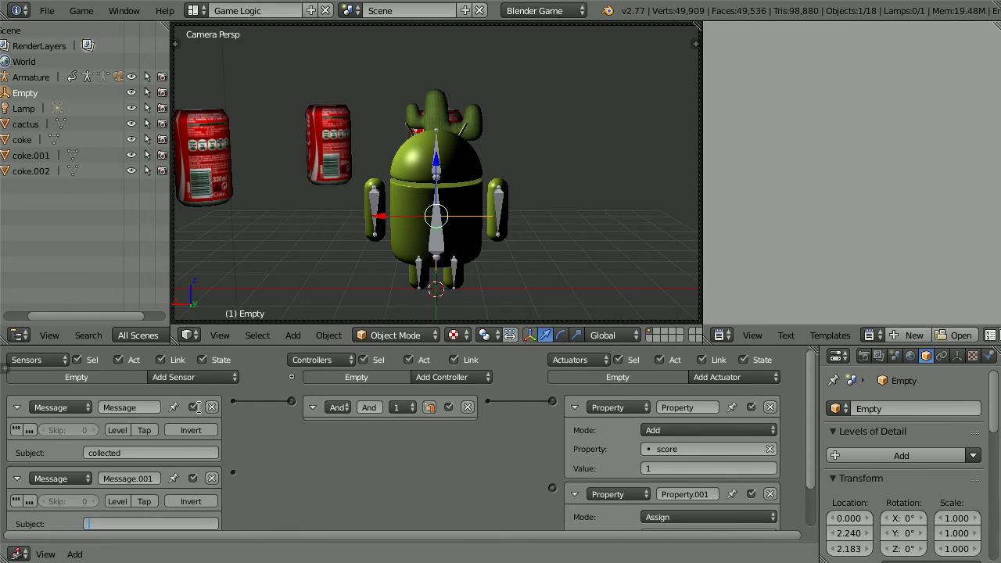
{"action": "type", "text": "bump"}
{"action": "left_click", "coordinate": [577, 403]}
Set the new Property actuator to Add -1 to health and wire the bump sensor to it.
{"action": "left_click", "coordinate": [574, 406]}
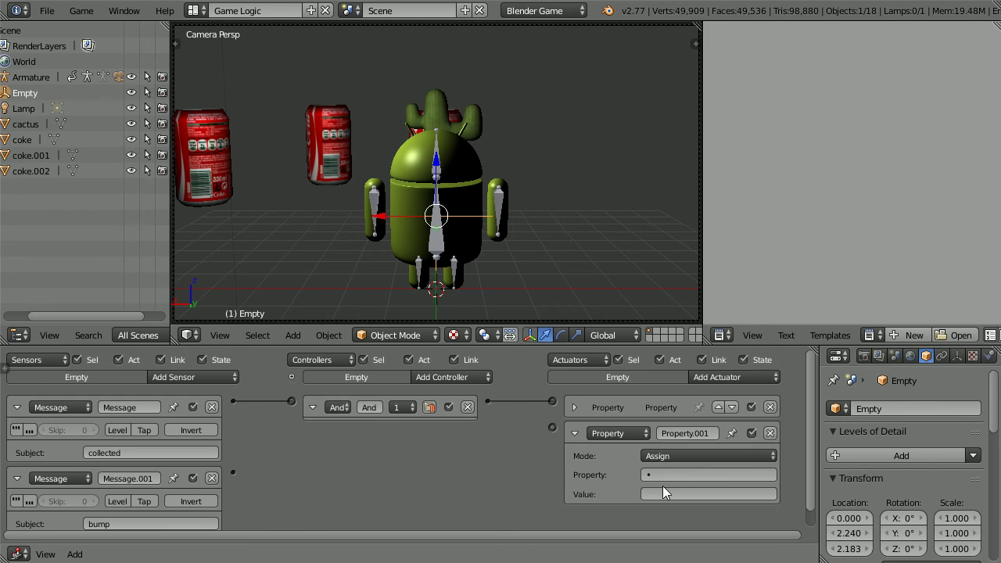
{"action": "left_click", "coordinate": [681, 458]}
{"action": "left_click", "coordinate": [675, 427]}
{"action": "left_click", "coordinate": [658, 495]}
{"action": "type", "text": "-1"}
{"action": "left_click", "coordinate": [656, 476]}
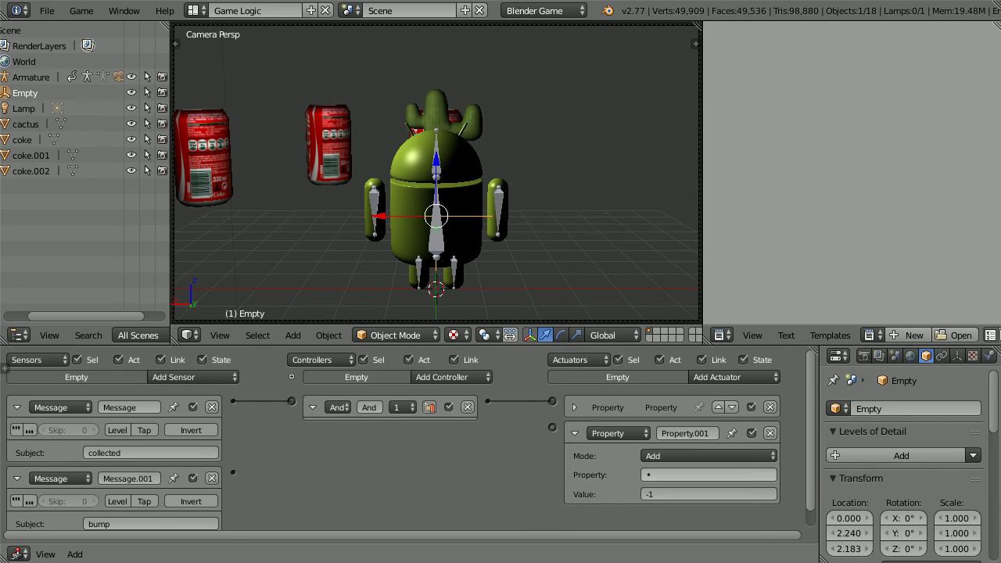
{"action": "left_click", "coordinate": [669, 334]}
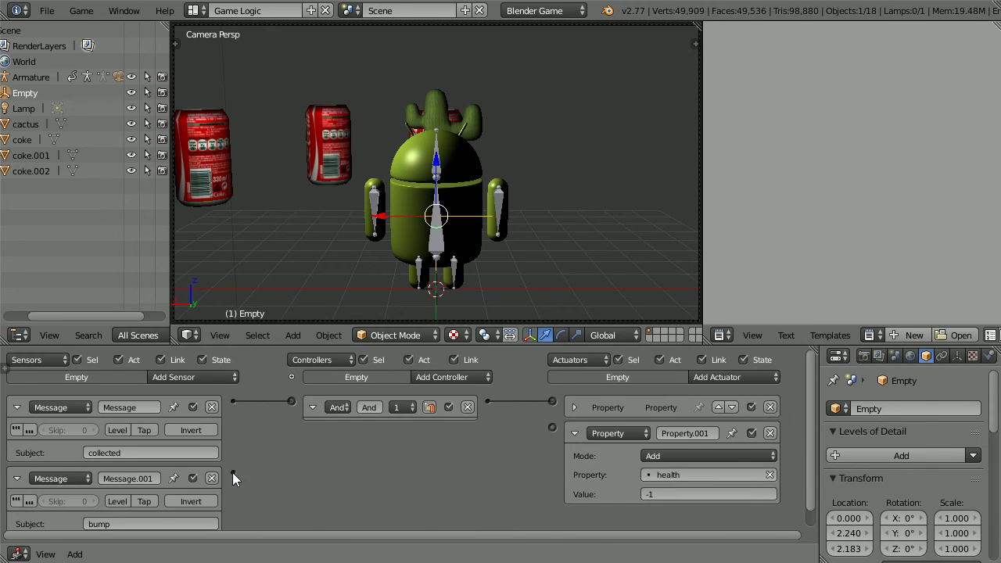
{"action": "left_click_drag", "start_coordinate": [232, 473], "coordinate": [553, 427]}
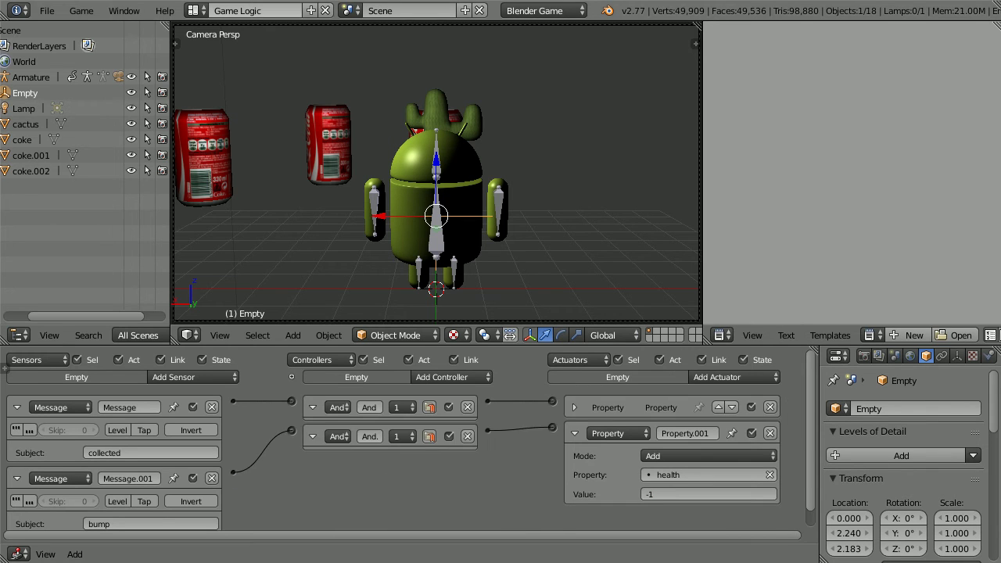
Switch the 3D viewport to Top view with orthographic projection.
{"action": "left_click", "coordinate": [216, 335]}
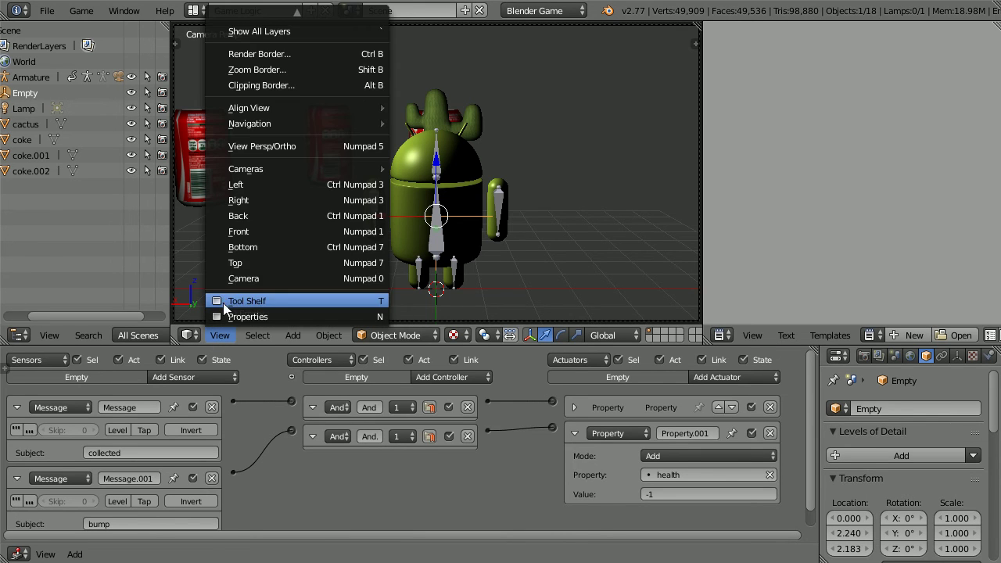
{"action": "left_click", "coordinate": [280, 263]}
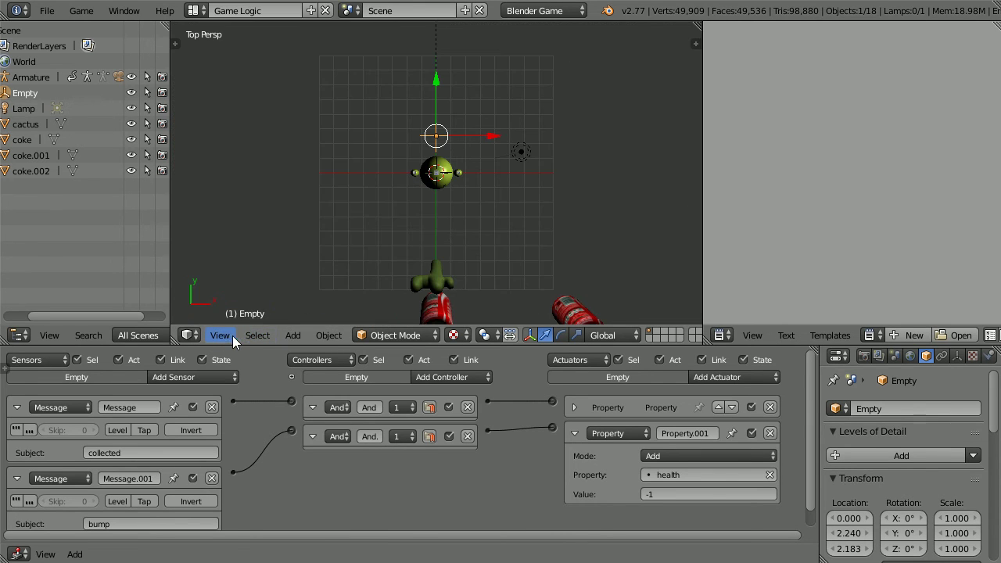
{"action": "left_click", "coordinate": [227, 336]}
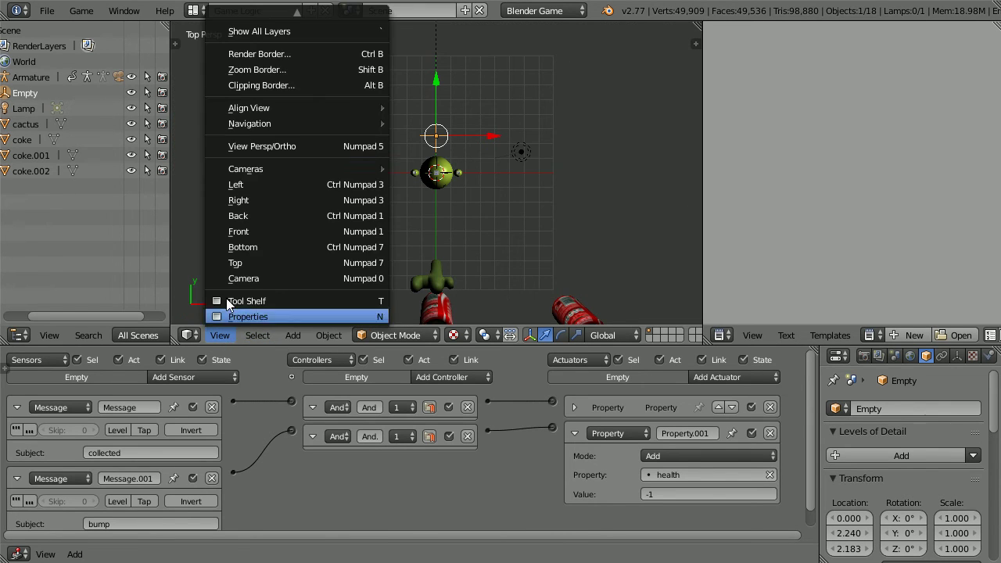
{"action": "left_click", "coordinate": [324, 148]}
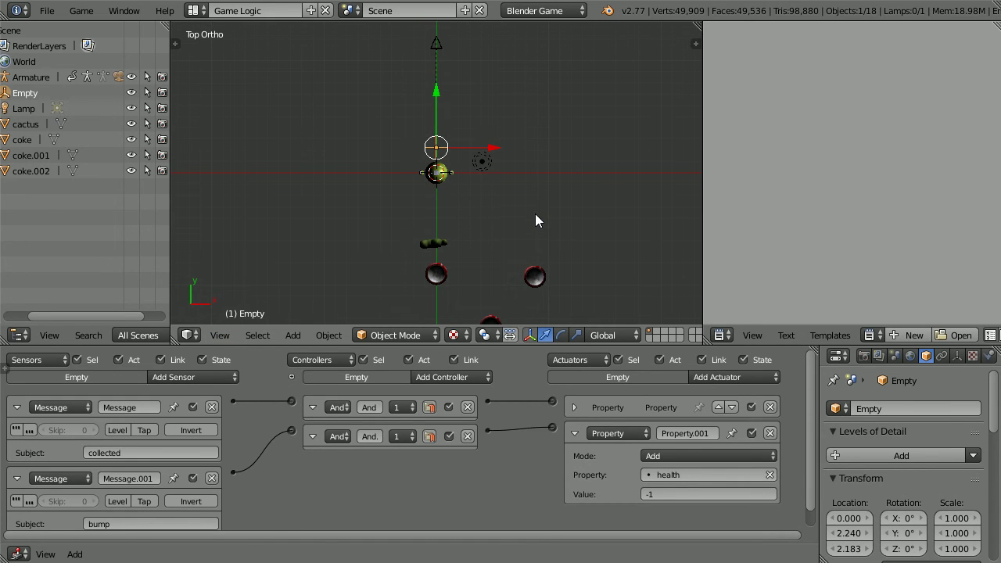
{"action": "scroll", "coordinate": [535, 214], "scroll_direction": "down", "scroll_amount": 3, "text": "shift"}
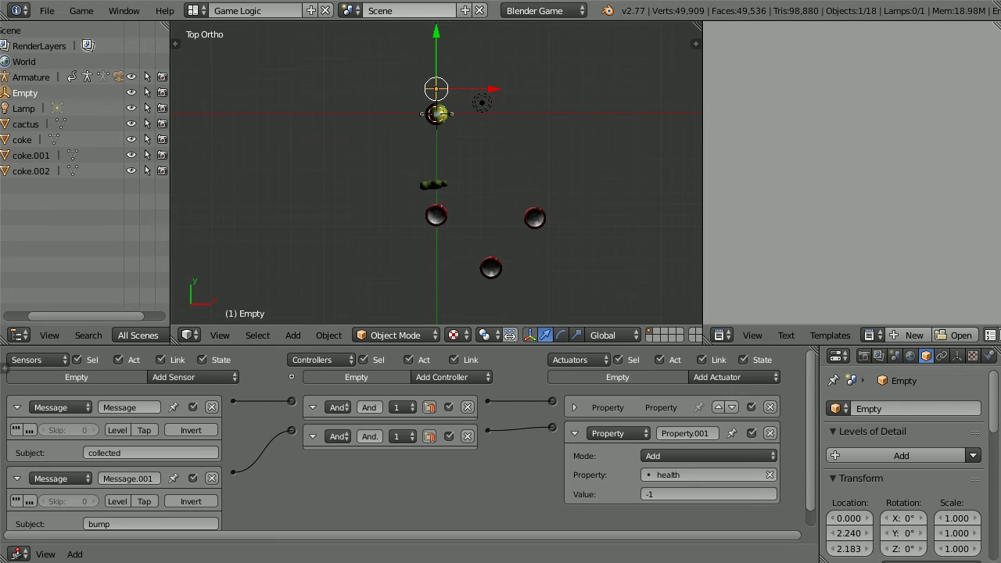
Duplicate the cactus, move the copy beside the right can, and rotate it.
{"action": "right_click", "coordinate": [444, 189]}
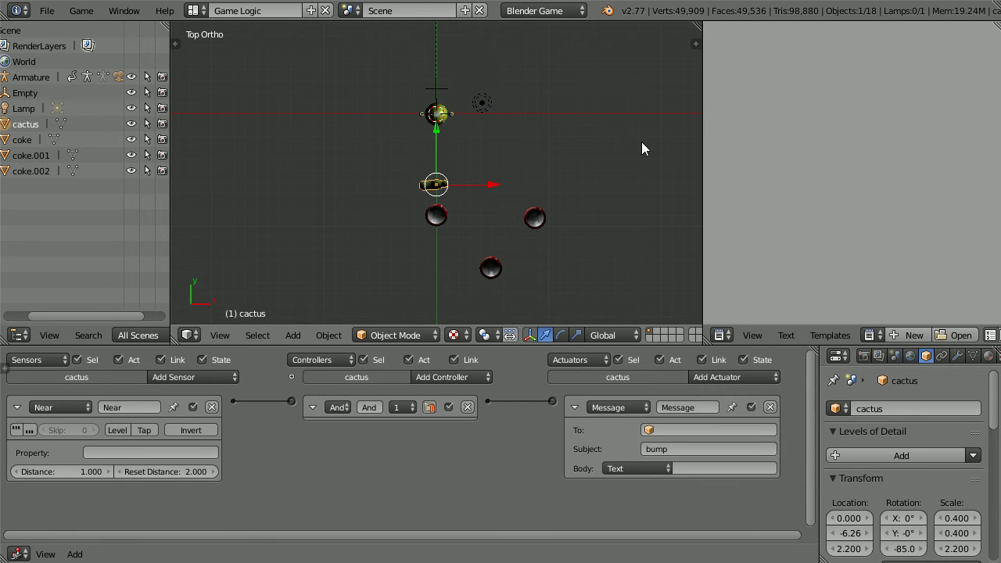
{"action": "key", "text": "shift+d"}
{"action": "key", "text": "Escape"}
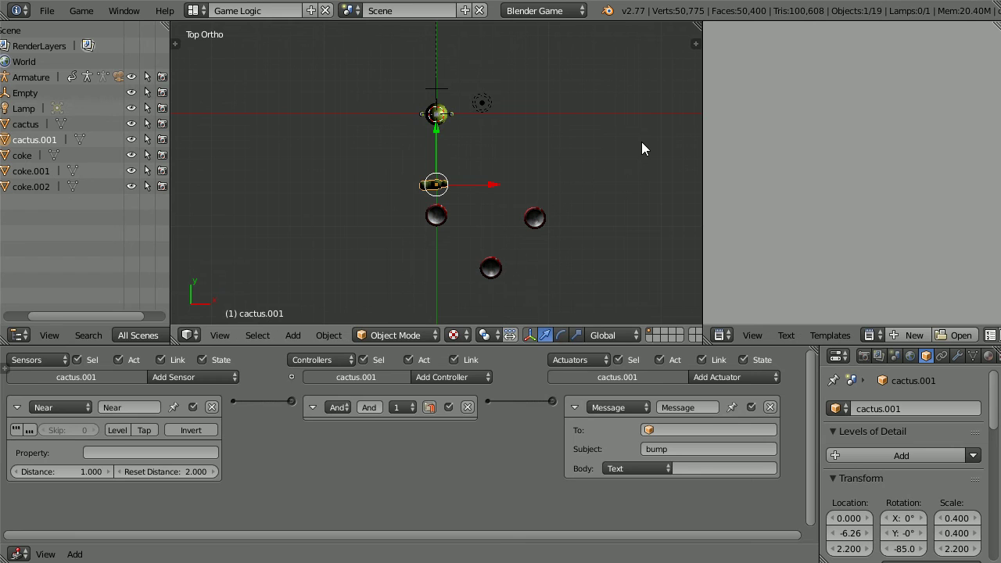
{"action": "left_click_drag", "start_coordinate": [496, 186], "coordinate": [582, 184]}
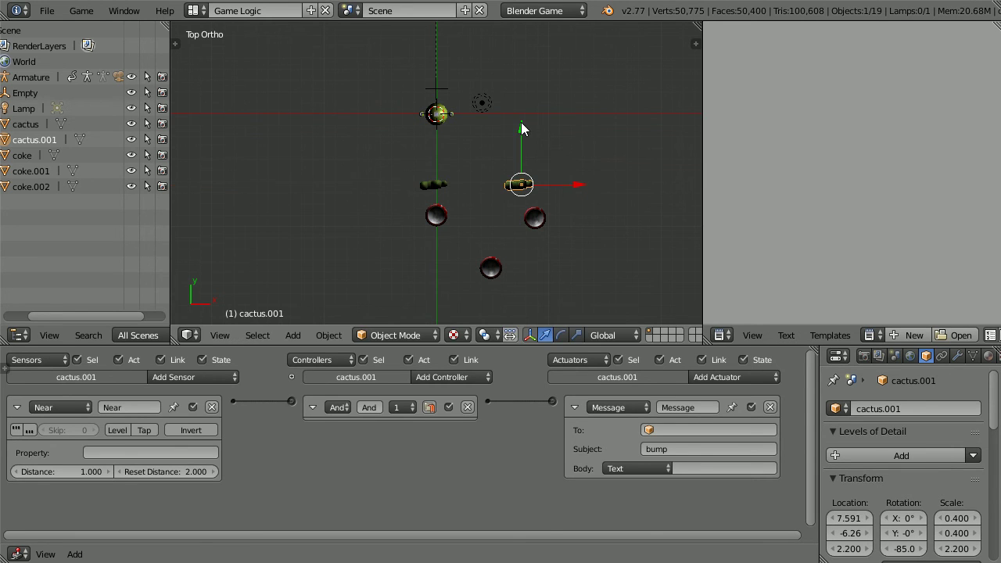
{"action": "left_click_drag", "start_coordinate": [522, 123], "coordinate": [523, 135]}
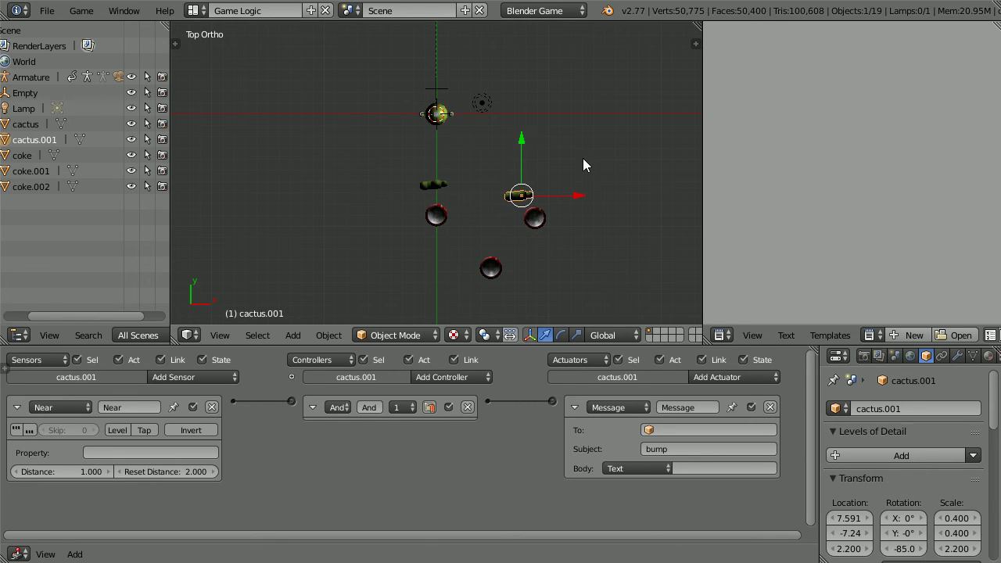
{"action": "key", "text": "r"}
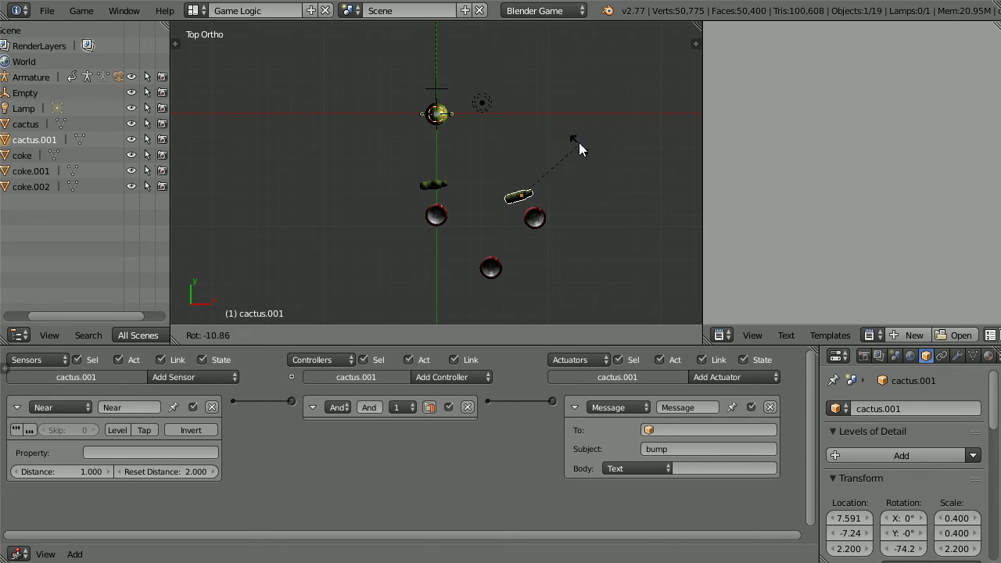
{"action": "left_click", "coordinate": [561, 120]}
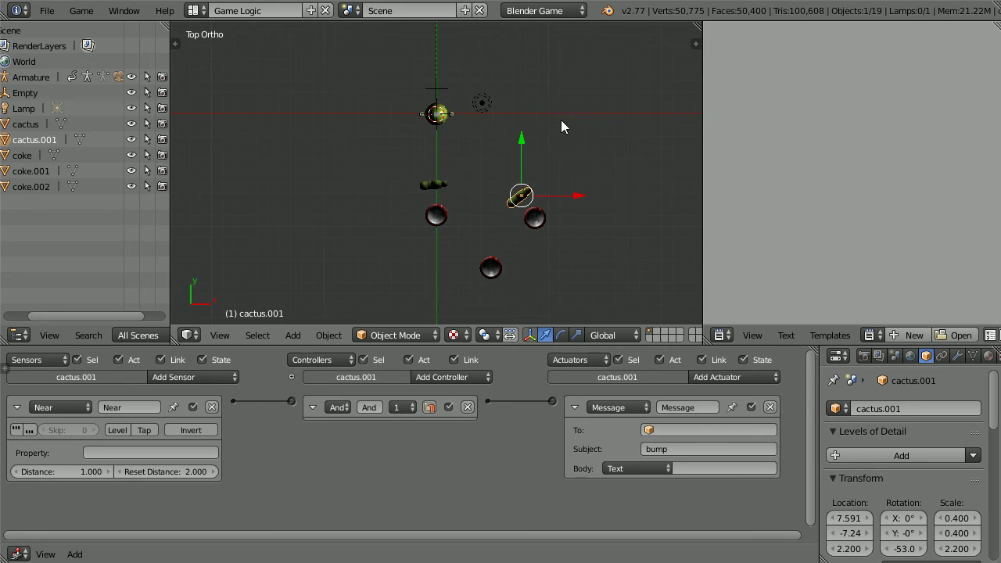
Duplicate that cactus copy again, slide it further right along X, and rotate it.
{"action": "key", "text": "shift+d"}
{"action": "right_click", "coordinate": [599, 171]}
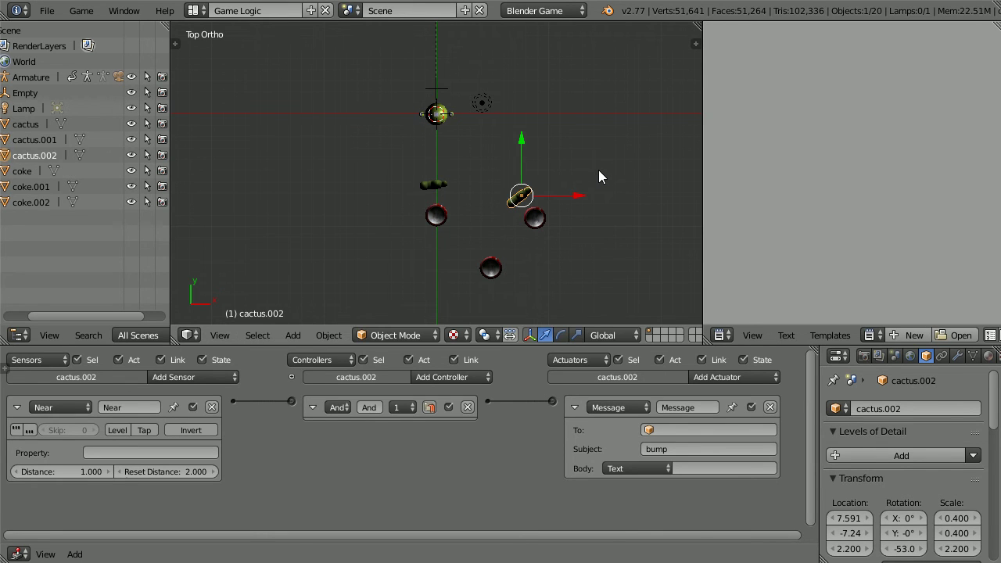
{"action": "left_click_drag", "start_coordinate": [579, 197], "coordinate": [618, 196]}
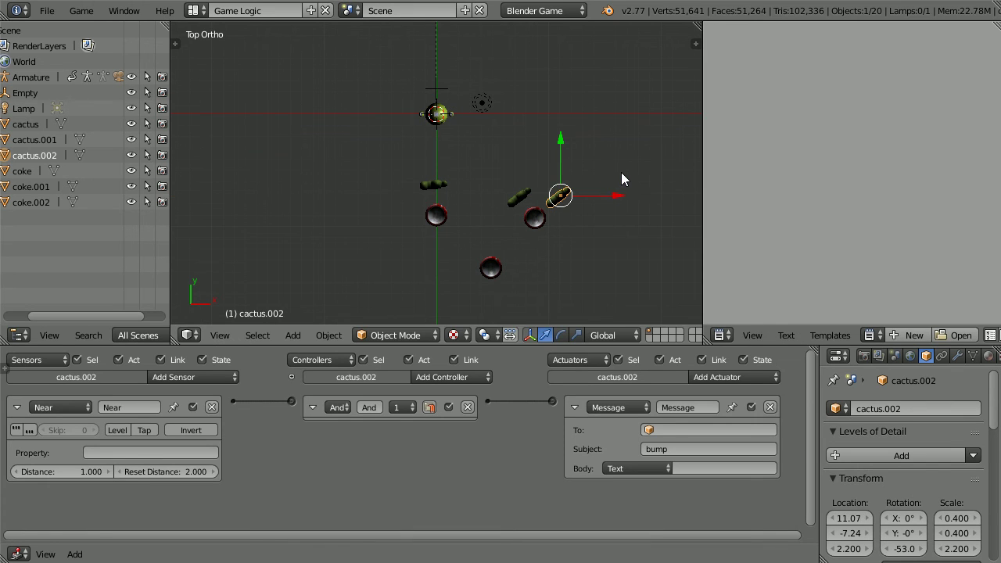
{"action": "key", "text": "r"}
{"action": "left_click", "coordinate": [609, 224]}
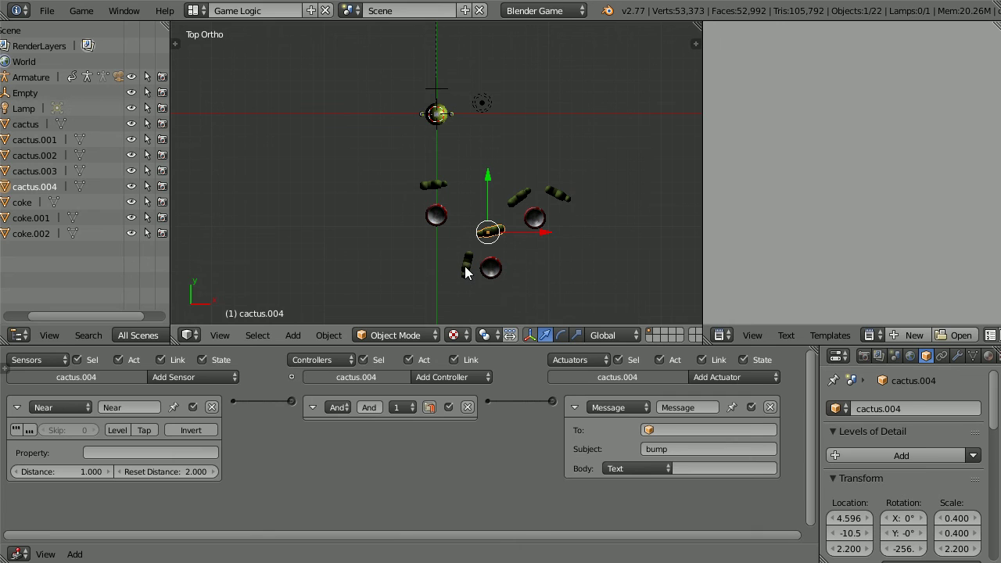
{"action": "left_click", "coordinate": [294, 335]}
Add a mesh Plane and scale it up by 20 with S20.
{"action": "mouse_move", "coordinate": [313, 317]}
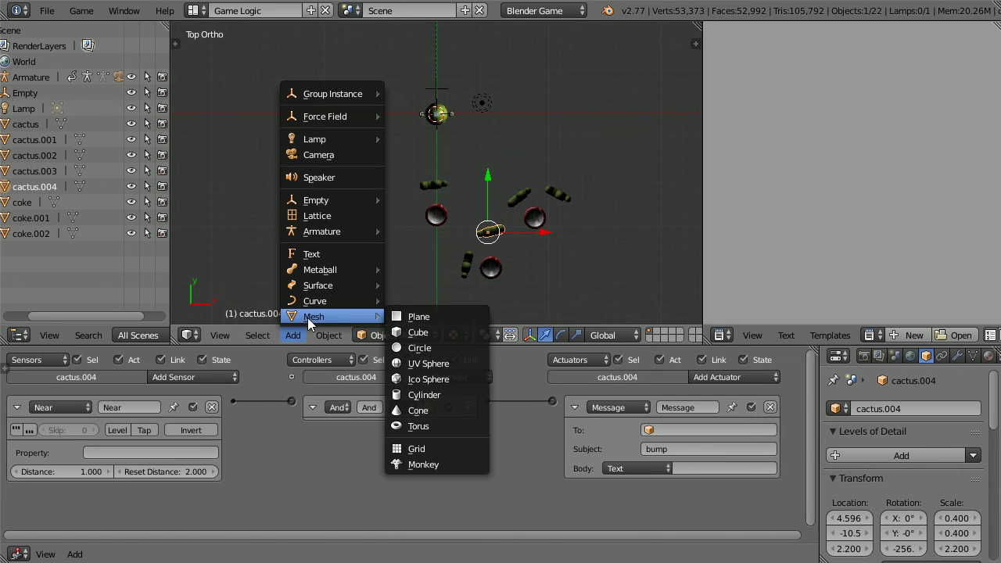
{"action": "left_click", "coordinate": [460, 321]}
{"action": "type", "text": "s"}
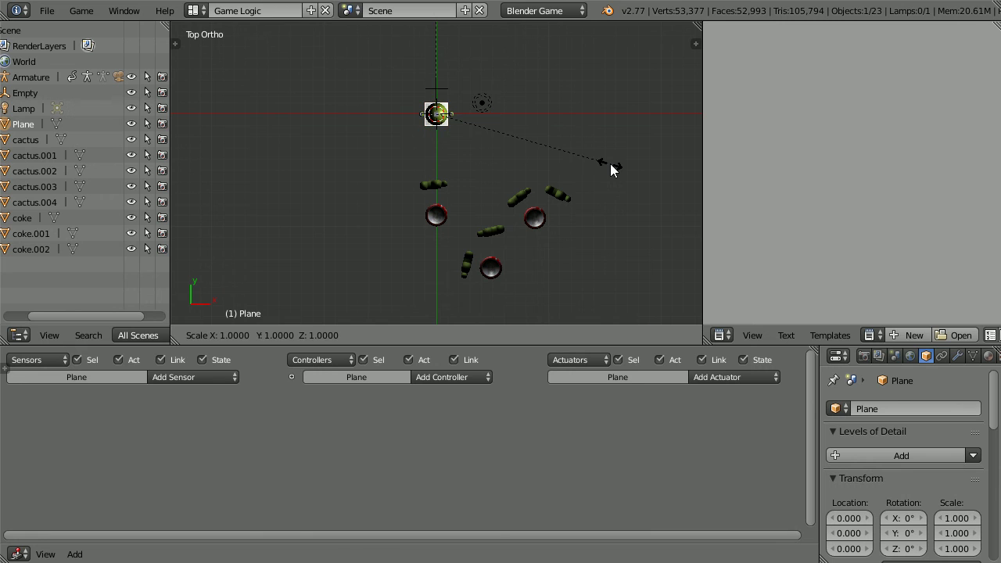
{"action": "type", "text": "20"}
{"action": "key", "text": "Return"}
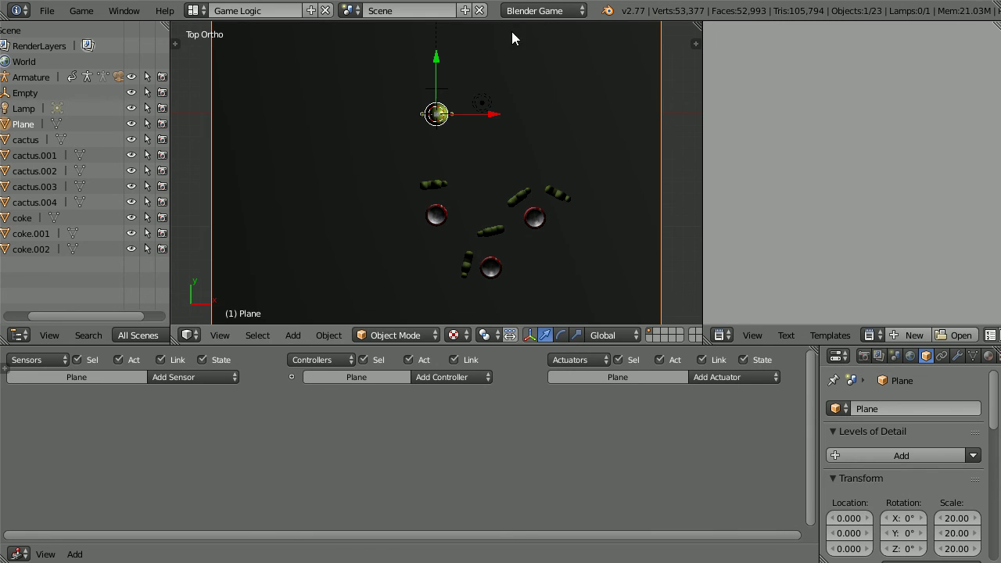
{"action": "left_click", "coordinate": [454, 335]}
Switch to material shading and give the plane a new material named 'ground'.
{"action": "left_click", "coordinate": [528, 247]}
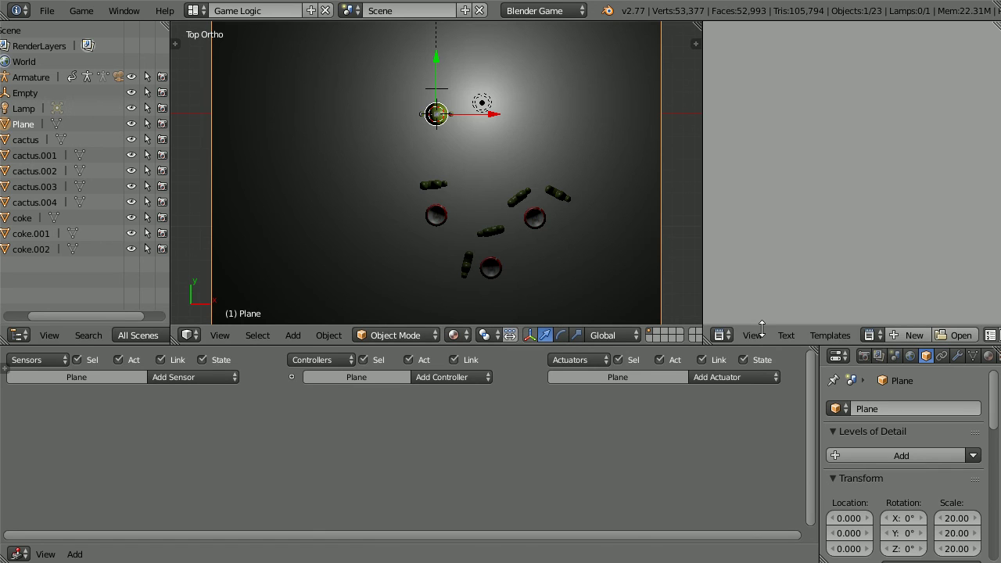
{"action": "left_click", "coordinate": [989, 356]}
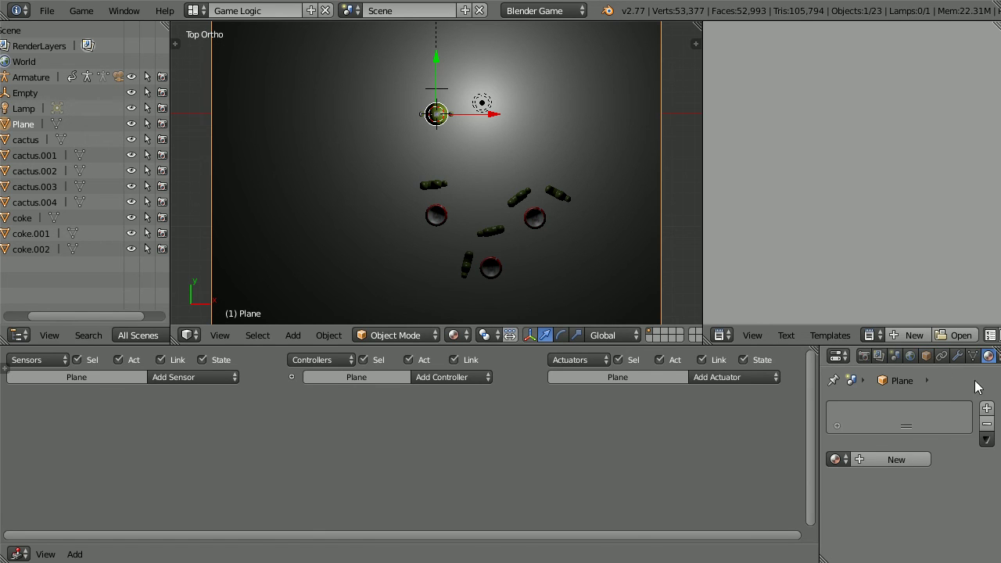
{"action": "left_click", "coordinate": [896, 460]}
{"action": "left_click", "coordinate": [863, 459]}
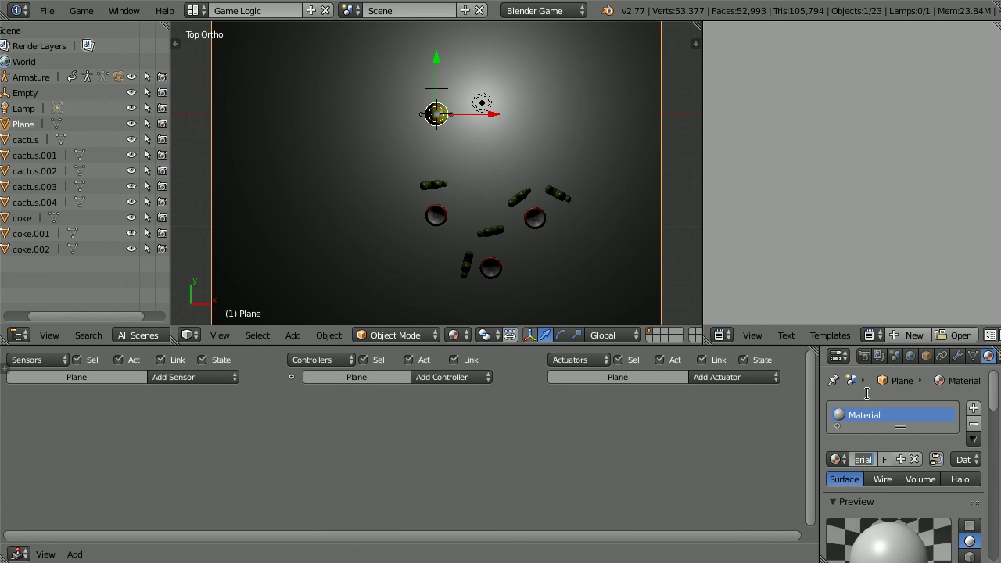
{"action": "type", "text": "ground"}
{"action": "key", "text": "Return"}
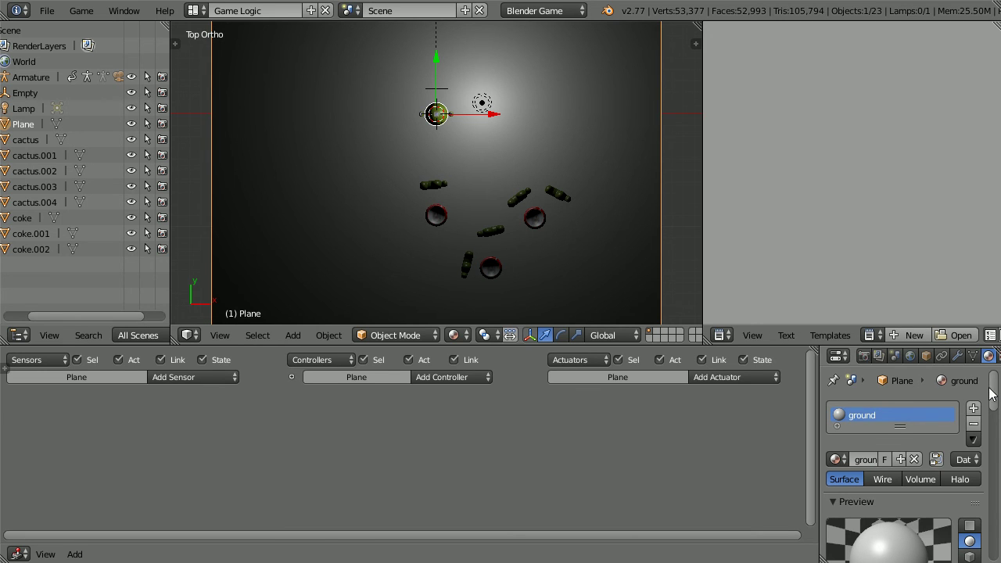
Set the ground material's diffuse blue value to 0.2 for a yellow colour.
{"action": "left_click_drag", "start_coordinate": [995, 393], "coordinate": [995, 439]}
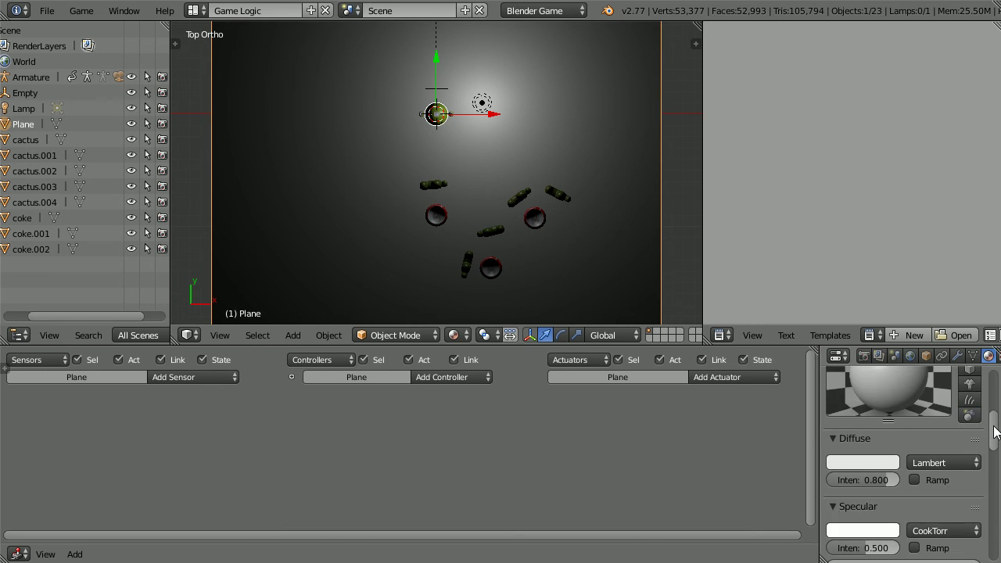
{"action": "left_click", "coordinate": [872, 460]}
{"action": "left_click", "coordinate": [845, 440]}
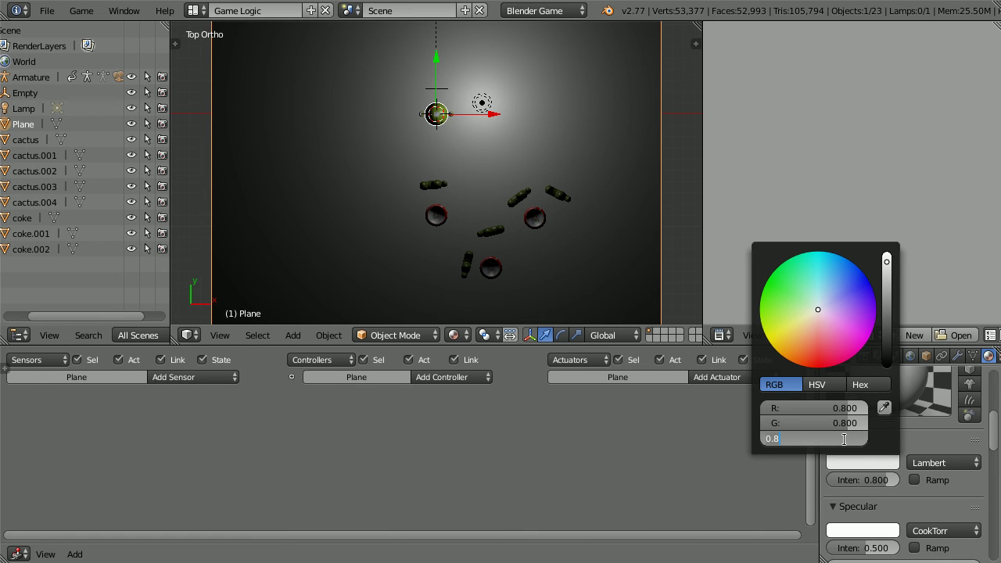
{"action": "key", "text": "BackSpace"}
{"action": "type", "text": ".2"}
{"action": "key", "text": "Return"}
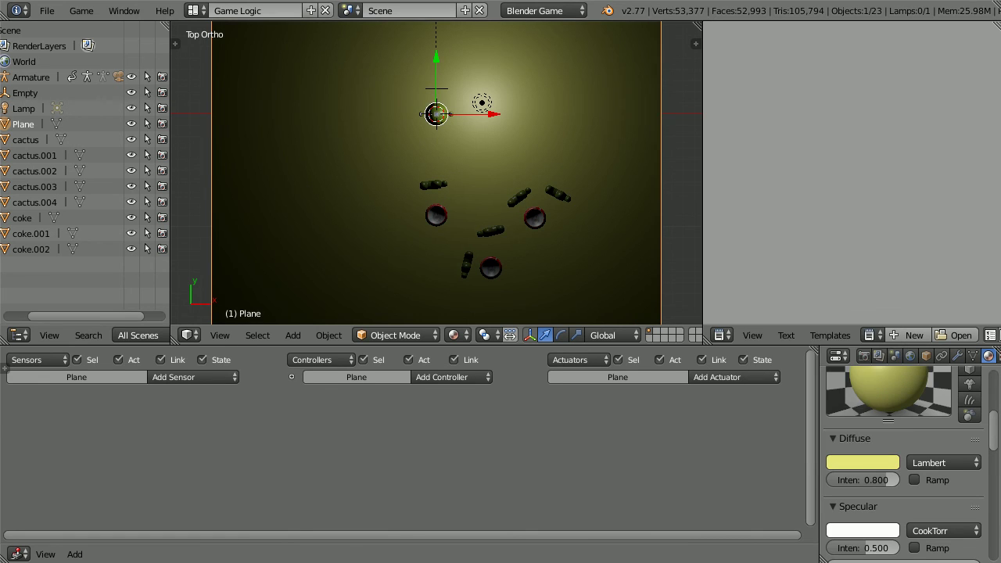
Switch to the camera view and set the World horizon colour to 0.2, 0.3, 0.4.
{"action": "left_click", "coordinate": [220, 335]}
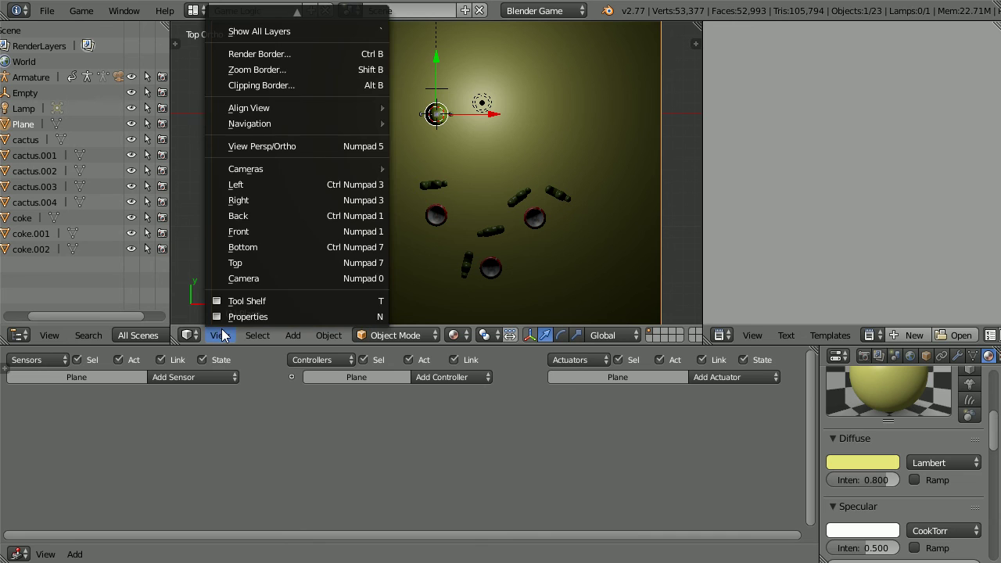
{"action": "left_click", "coordinate": [275, 278]}
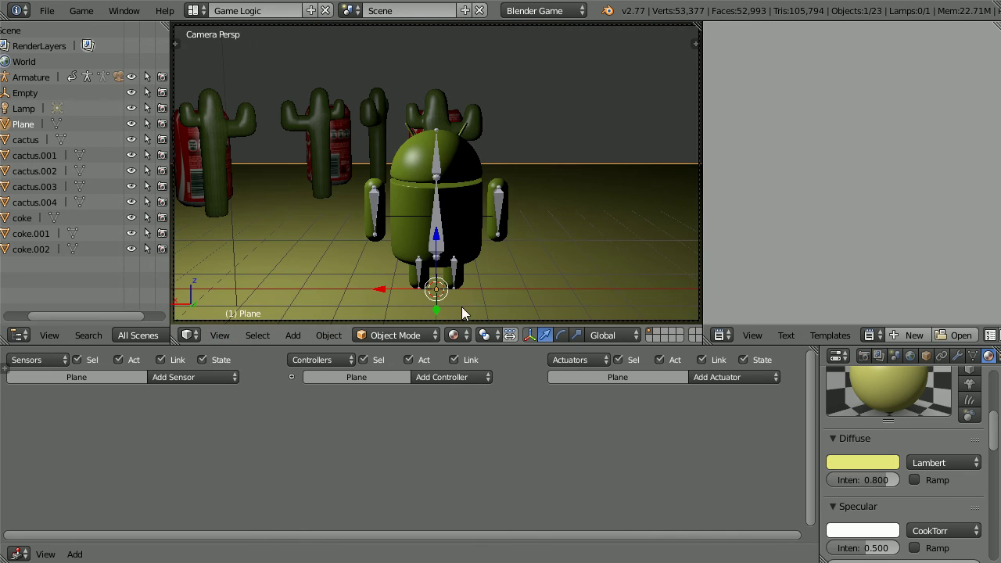
{"action": "left_click", "coordinate": [911, 355]}
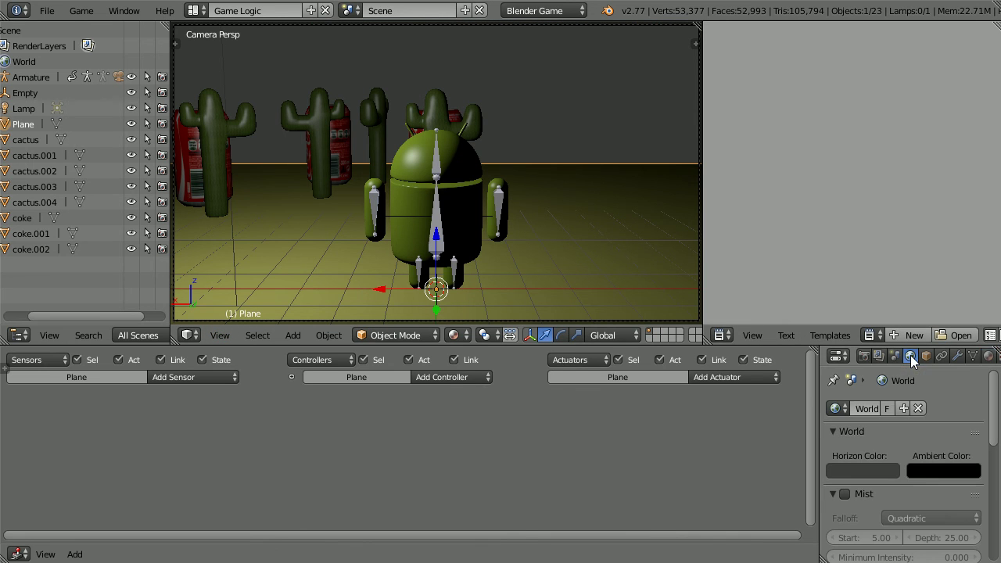
{"action": "left_click", "coordinate": [872, 472]}
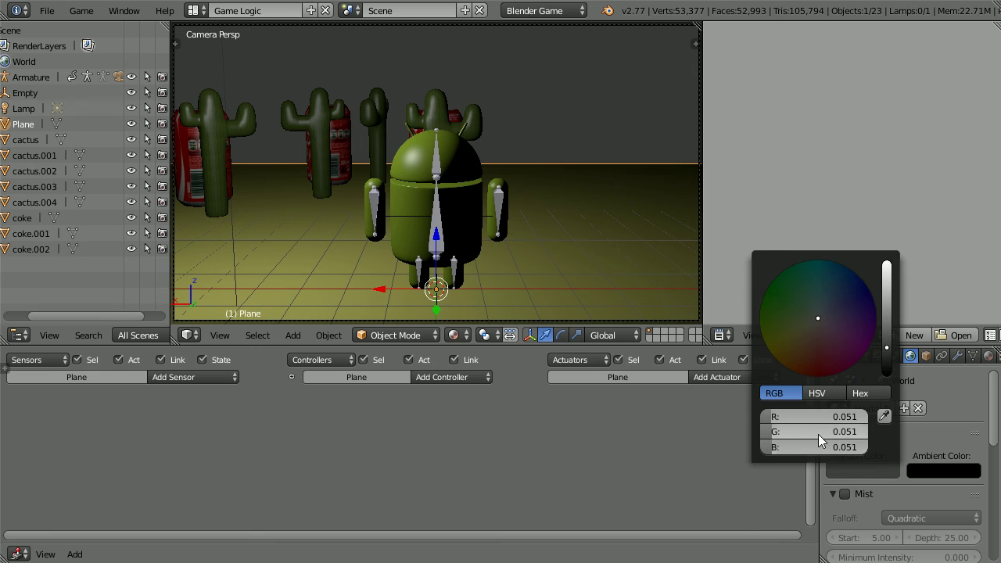
{"action": "left_click", "coordinate": [804, 419]}
{"action": "type", "text": ".2"}
{"action": "key", "text": "Tab"}
{"action": "key", "text": "BackSpace"}
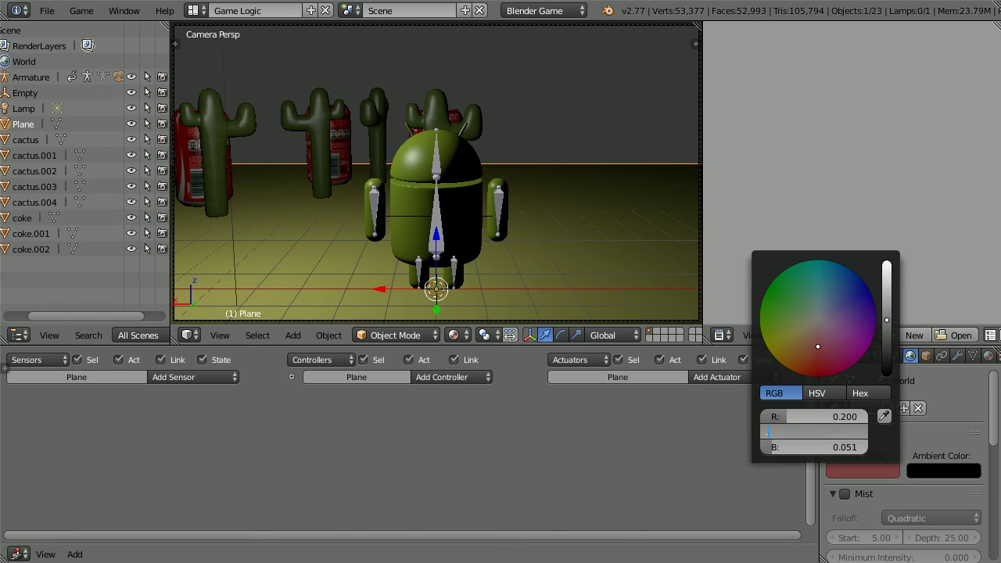
{"action": "type", "text": ".3"}
{"action": "key", "text": "Tab"}
{"action": "key", "text": "BackSpace"}
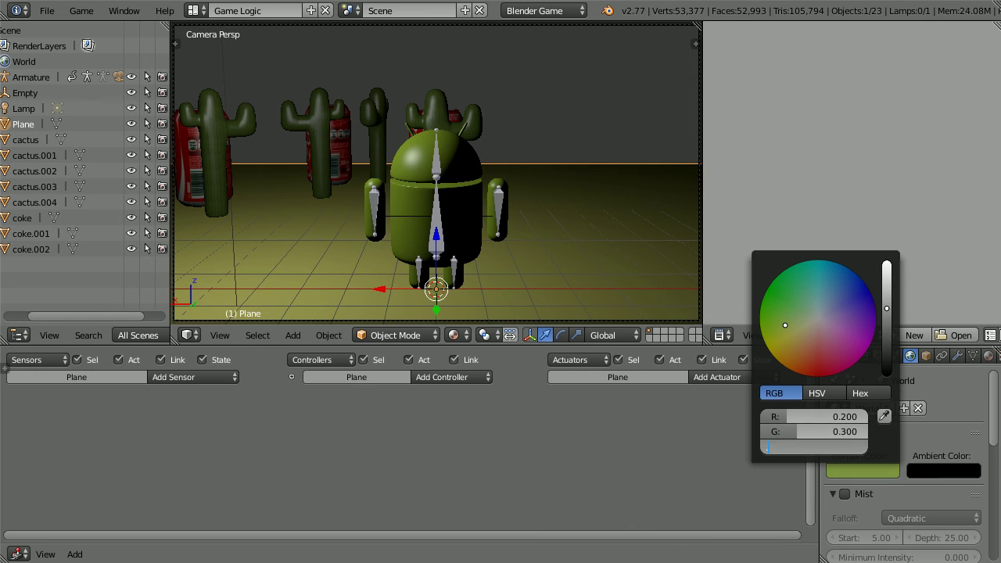
{"action": "type", "text": ".4"}
{"action": "key", "text": "Return"}
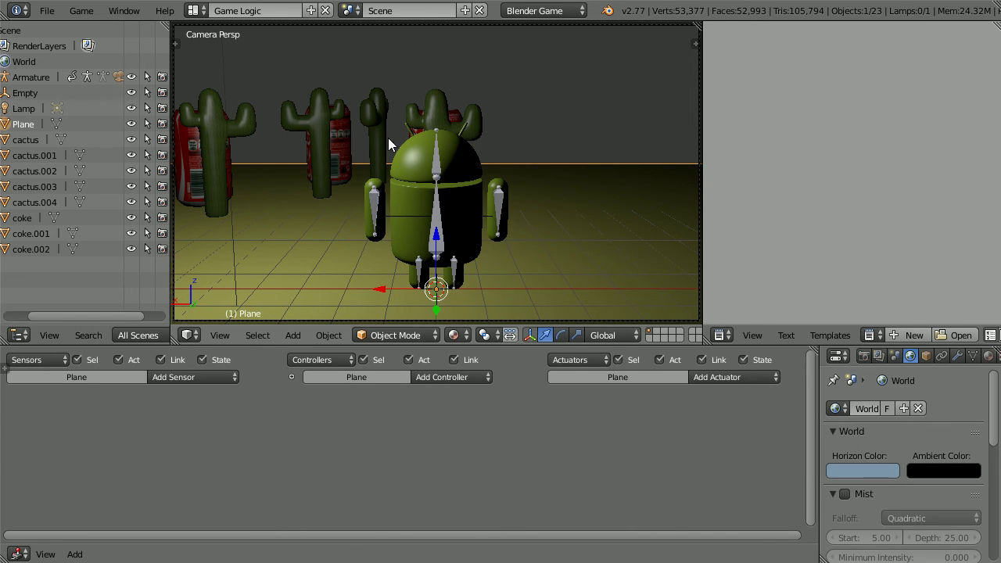
Turn on World Background in the viewport Display settings, then hide the sidebar.
{"action": "left_click", "coordinate": [694, 40]}
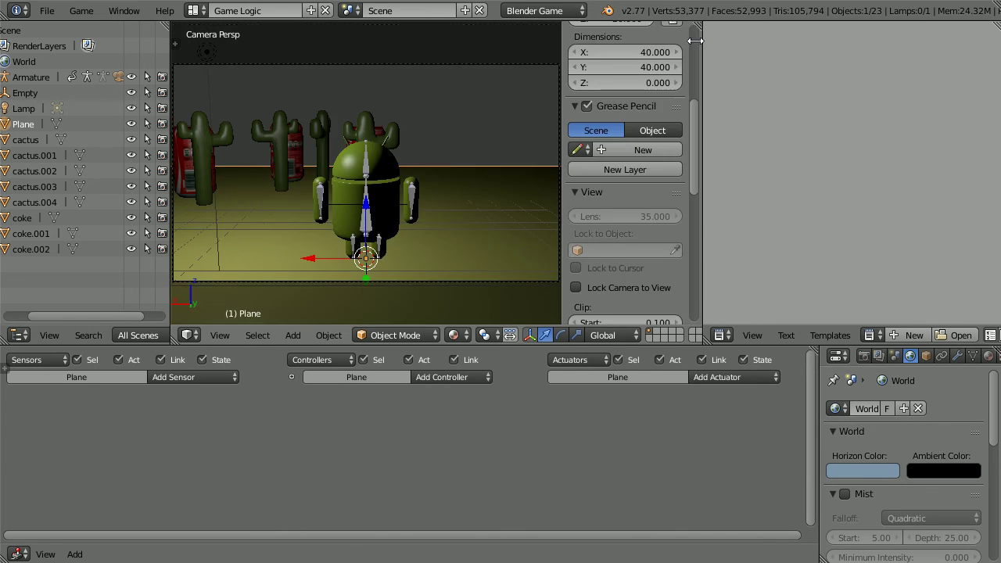
{"action": "mouse_move", "coordinate": [691, 107]}
{"action": "left_mouse_down"}
{"action": "mouse_move", "coordinate": [698, 218]}
{"action": "mouse_move", "coordinate": [638, 220]}
{"action": "left_mouse_up"}
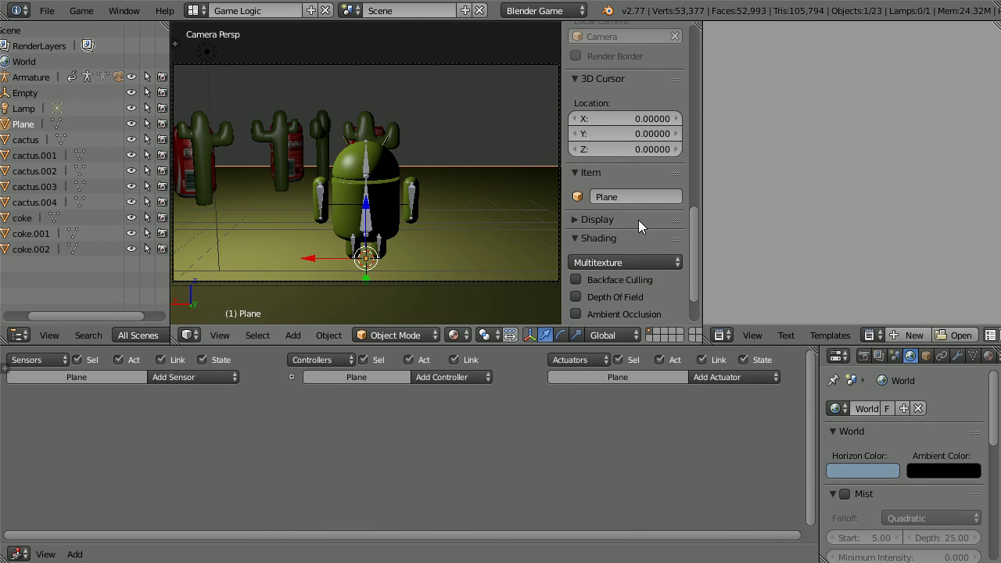
{"action": "left_click", "coordinate": [578, 223]}
{"action": "left_click", "coordinate": [578, 261]}
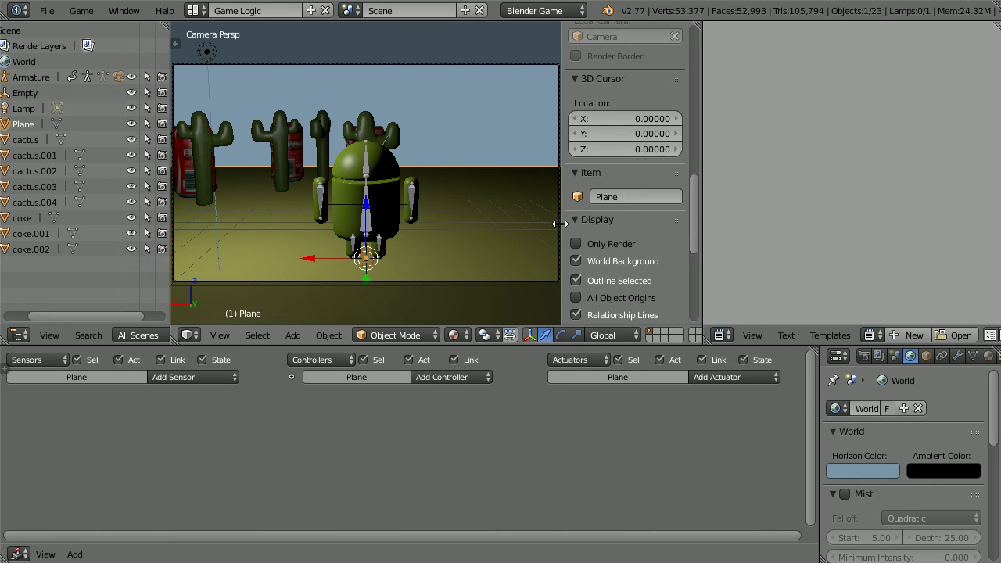
{"action": "key", "text": "n"}
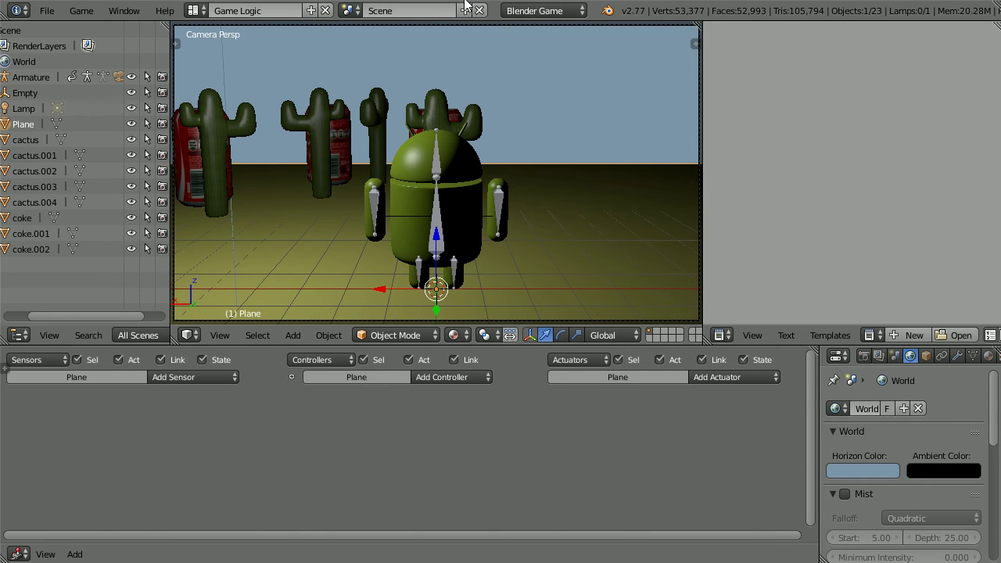
{"action": "key", "text": "p"}
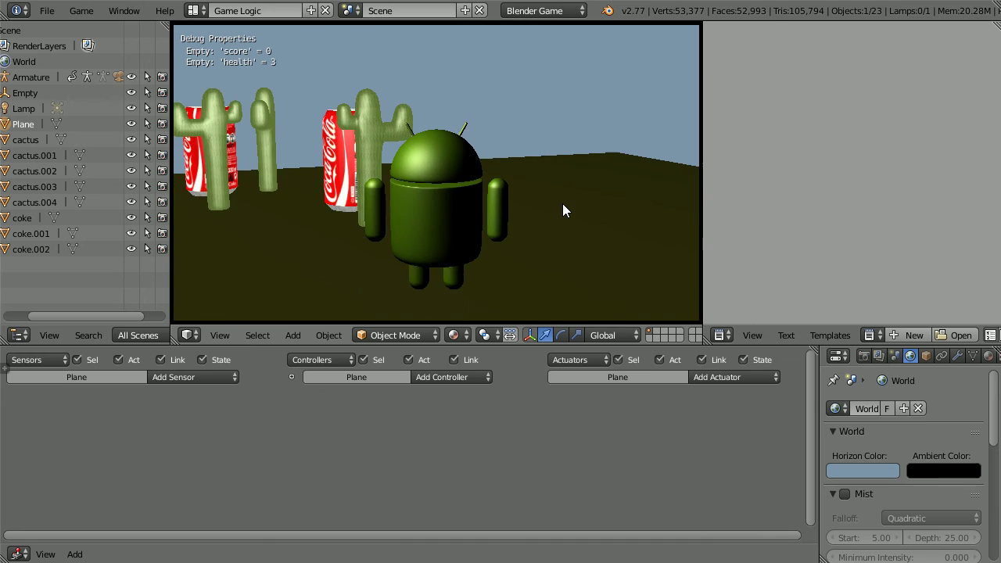
{"action": "key", "text": "Left"}
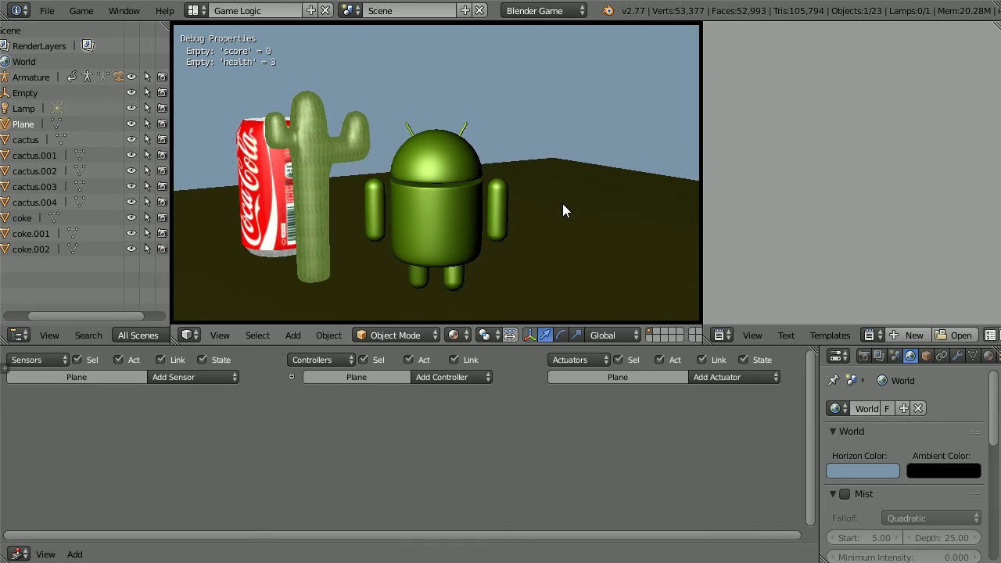
{"action": "key", "text": "Left"}
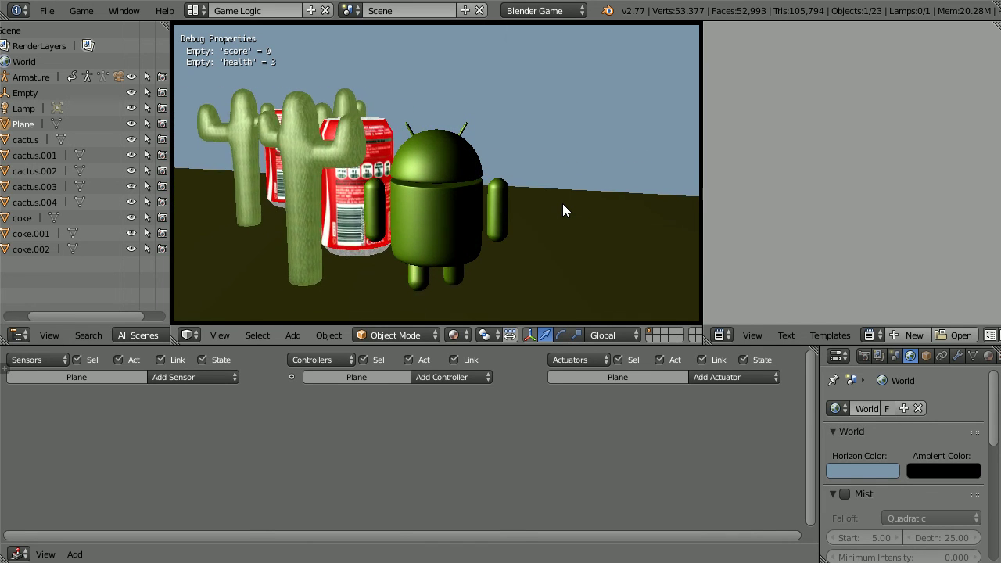
{"action": "key", "text": "Left"}
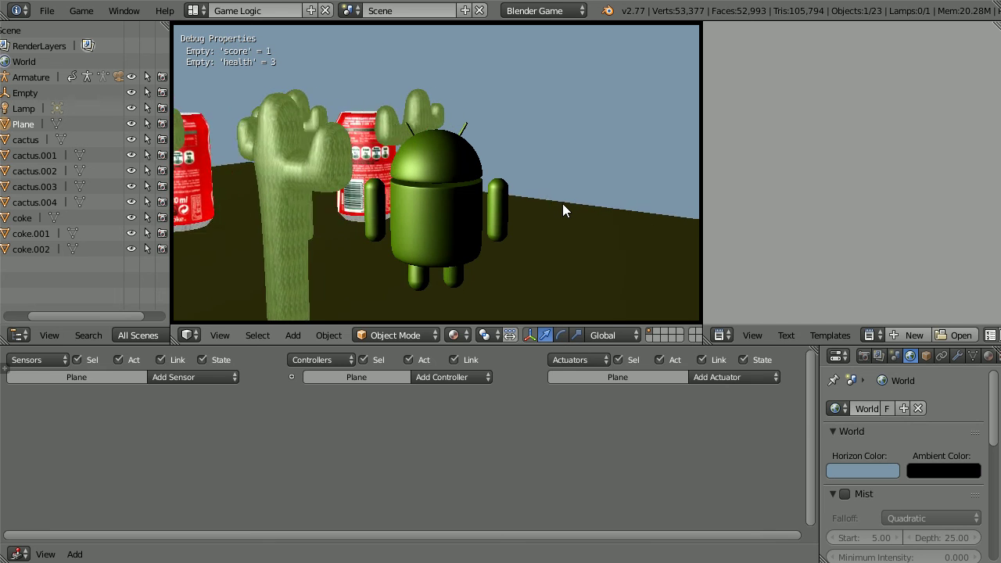
{"action": "key", "text": "Left"}
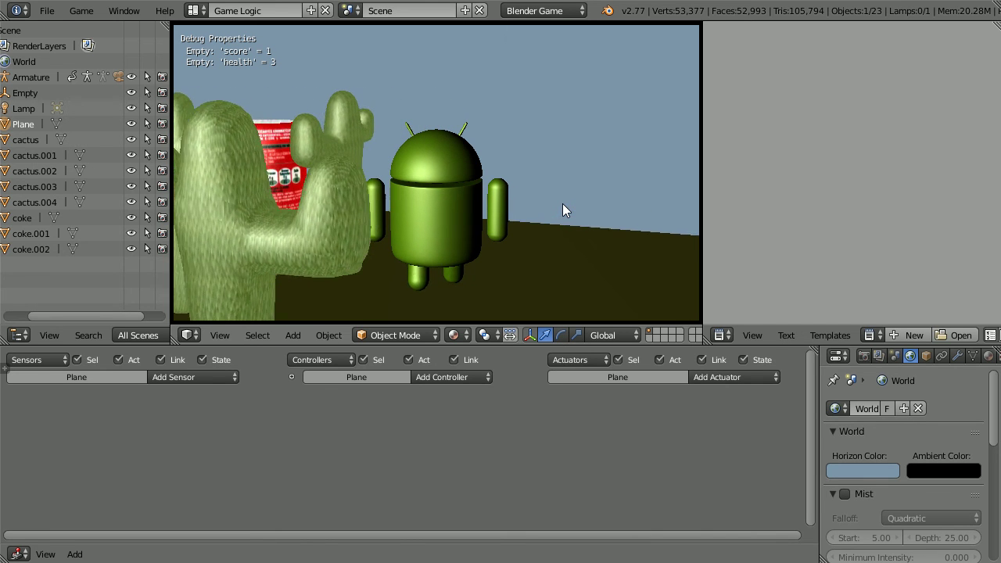
{"action": "key", "text": "Left"}
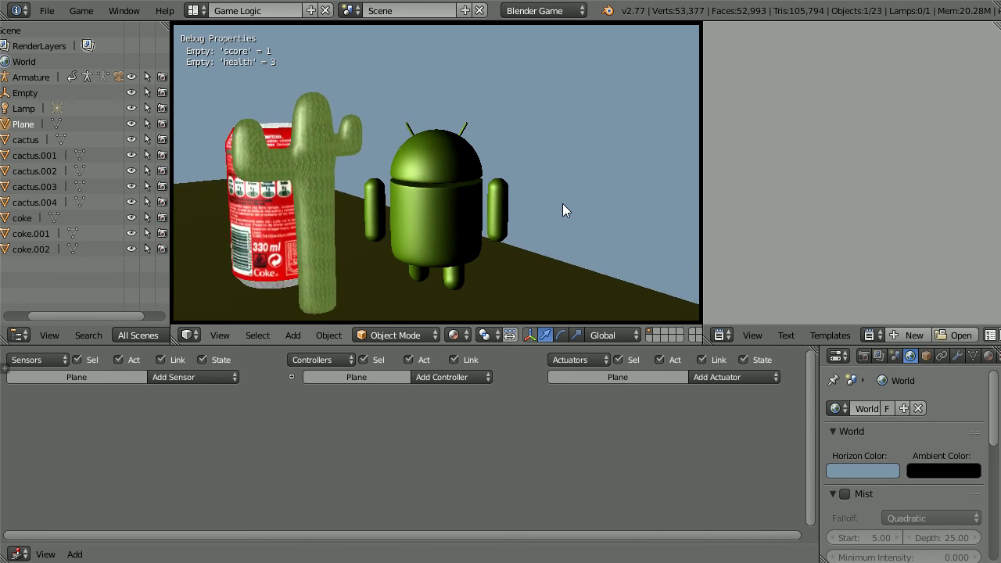
{"action": "key", "text": "Left"}
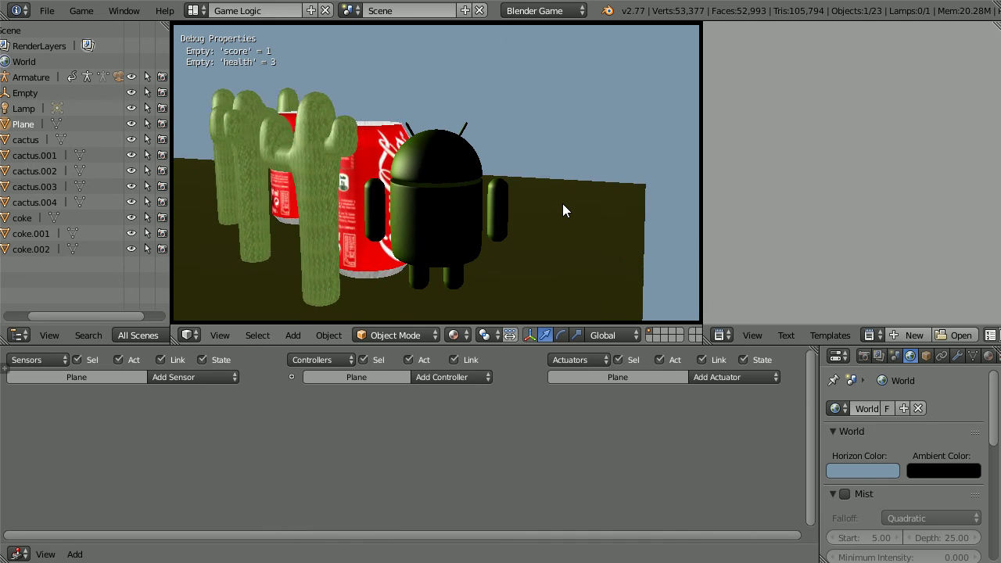
{"action": "key", "text": "Left"}
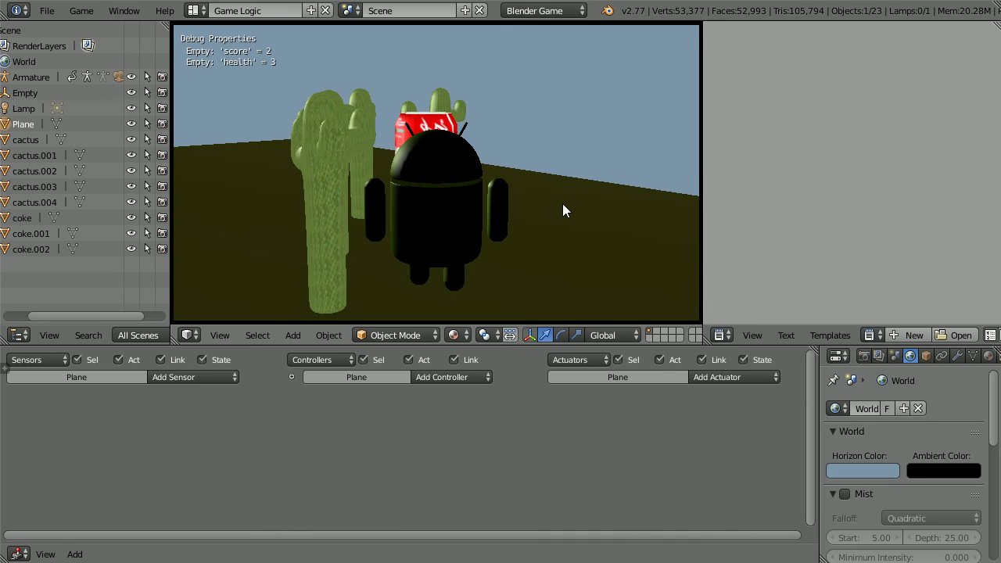
{"action": "key", "text": "Left"}
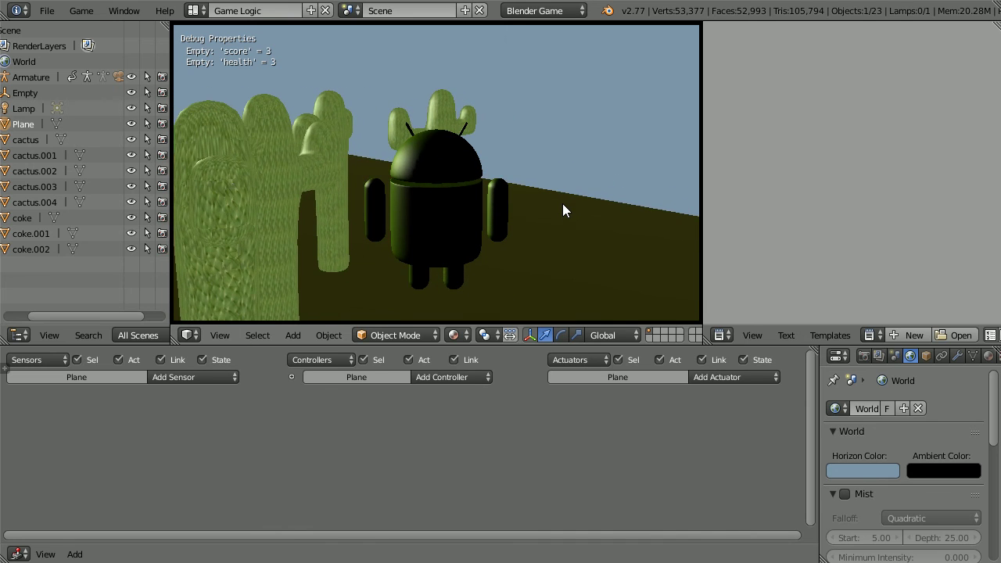
{"action": "key", "text": "Escape"}
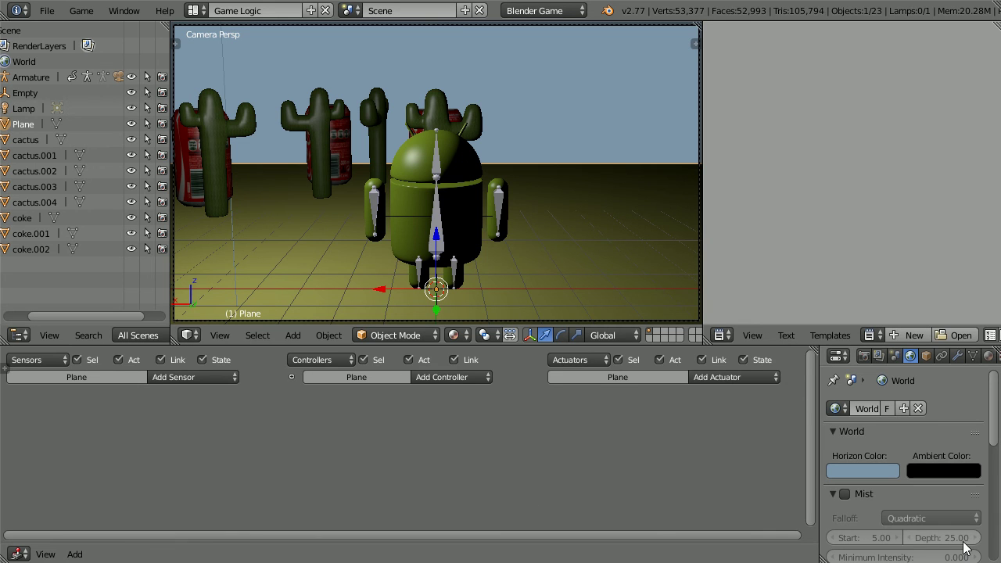
Open the File menu in the top header.
{"action": "left_click", "coordinate": [50, 12]}
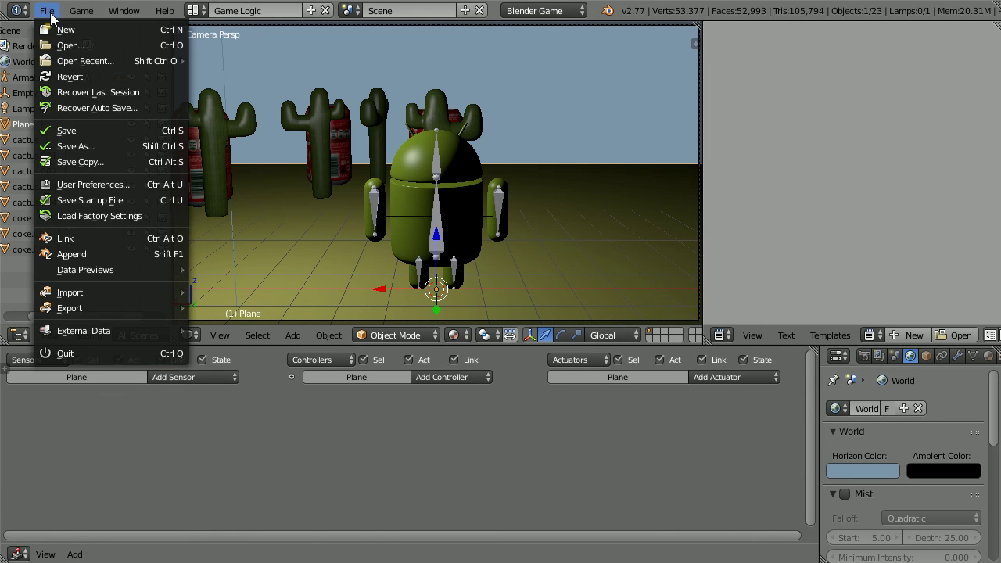